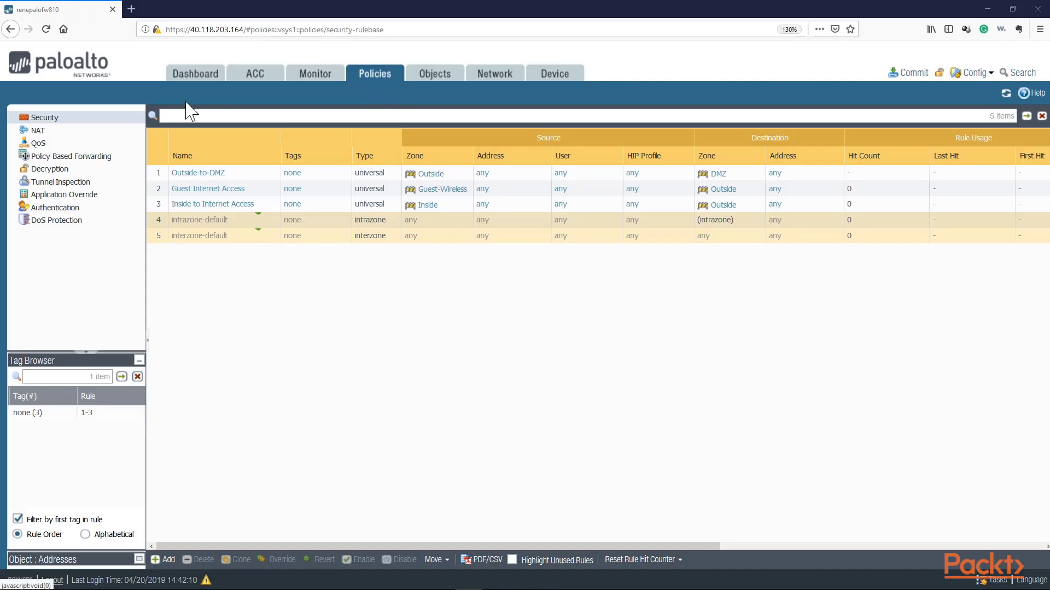
Start a new DoS Protection security profile object and name it Corp-DoS-Protect-Aggregate
left_click(53, 220)
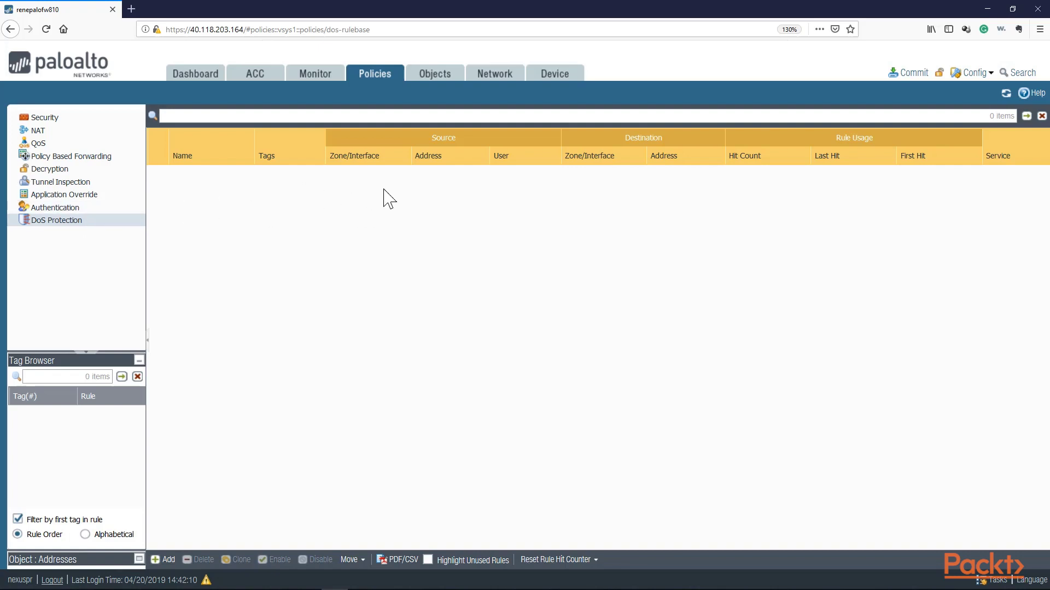
left_click(435, 77)
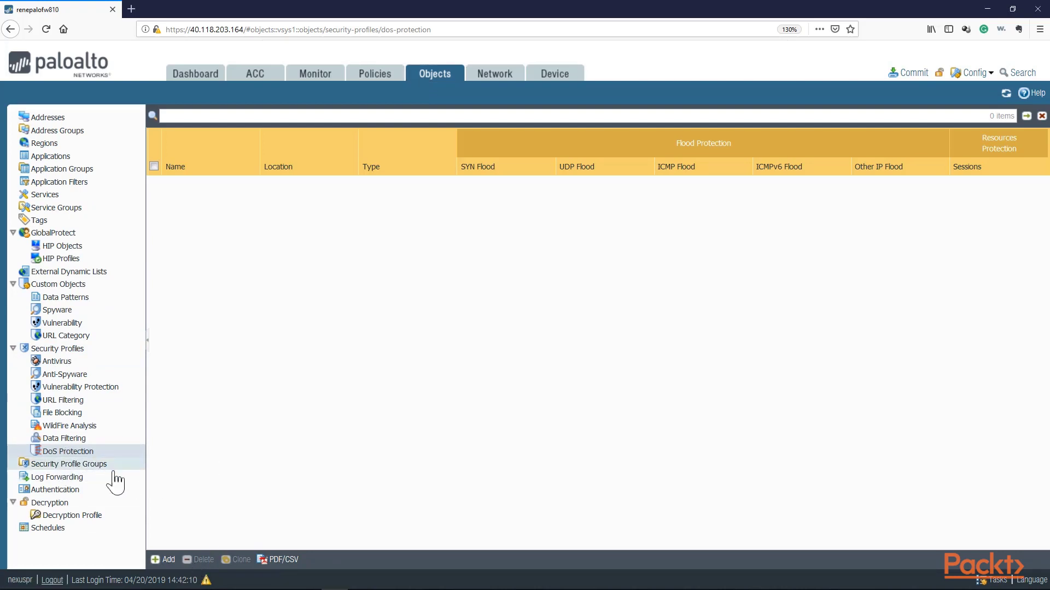
left_click(164, 559)
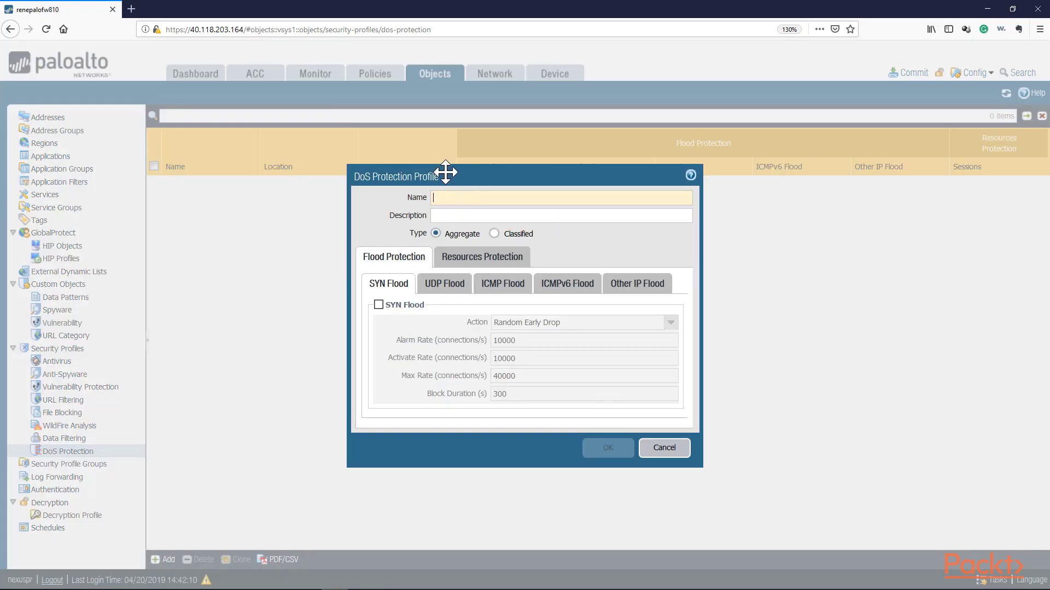
type("Corp-DoS-Protect-Aggregate")
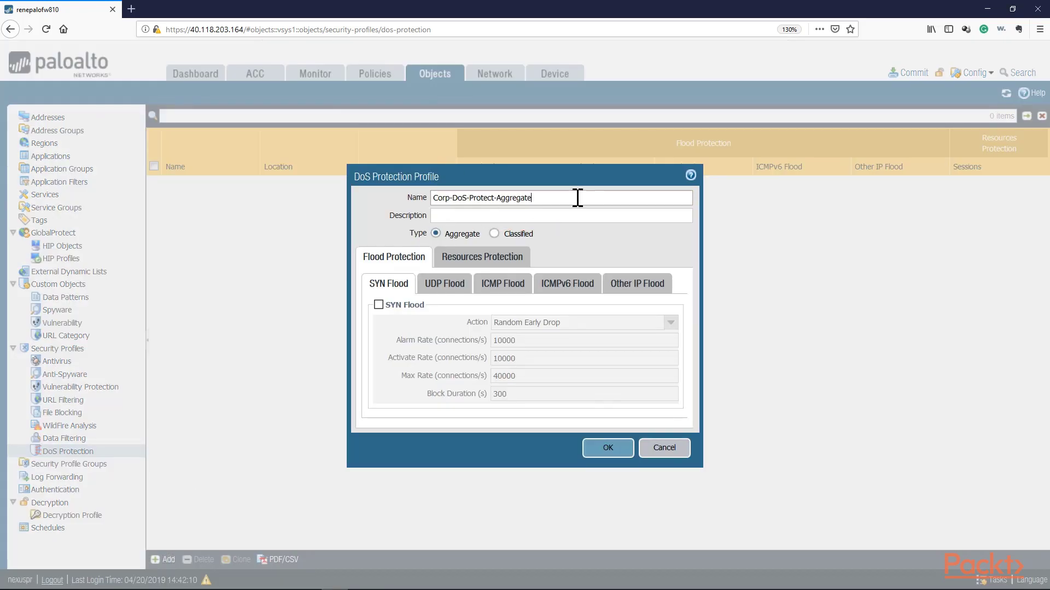
left_click_drag(577, 198, 436, 198)
left_click(440, 197)
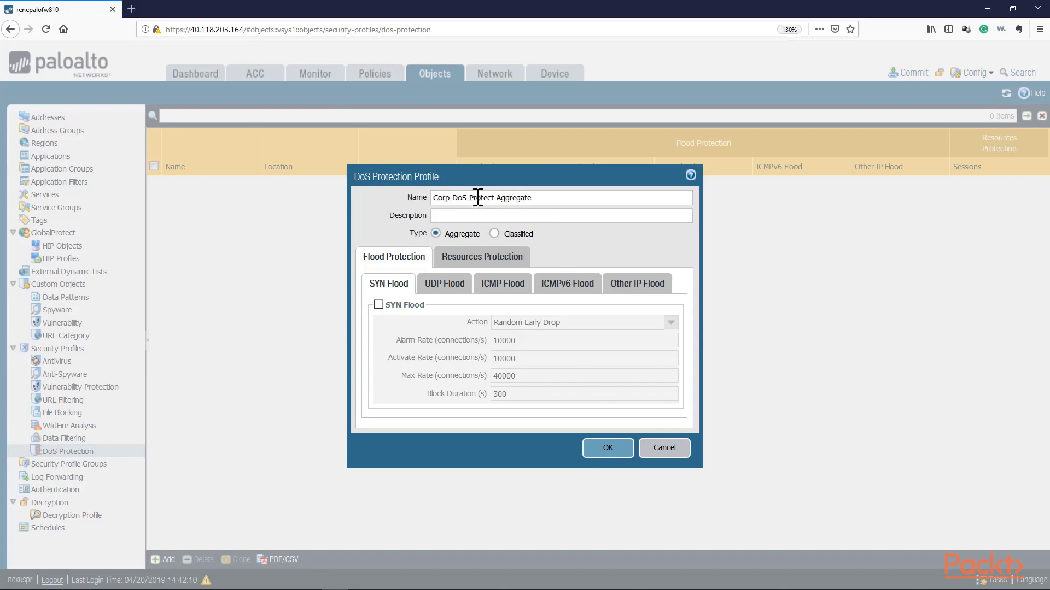
left_click_drag(533, 197, 491, 201)
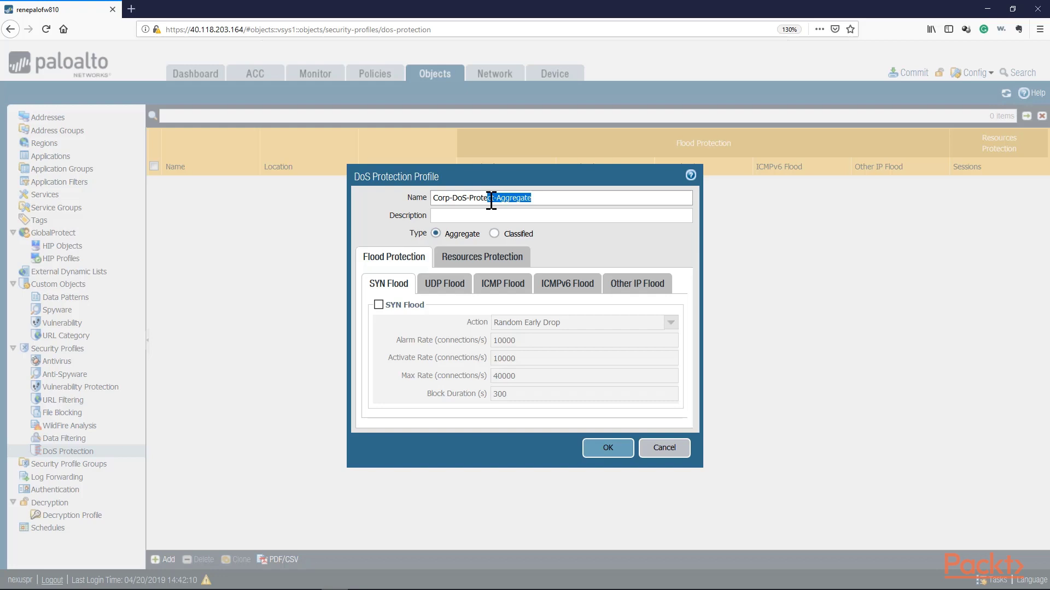
left_click(536, 199)
double_click(528, 199)
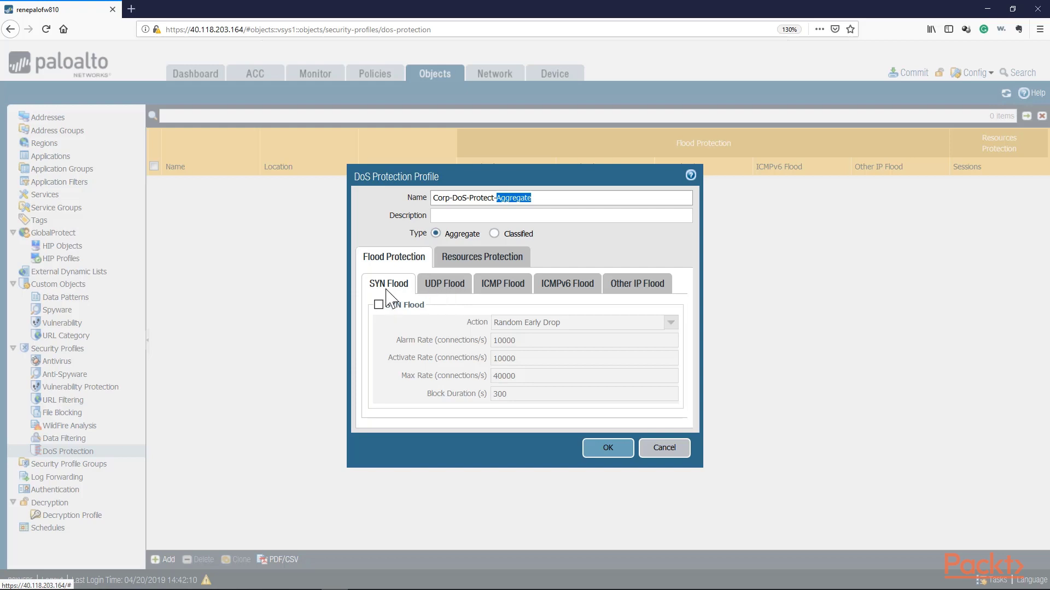
Enable SYN flood protection in the profile with Random Early Drop as the action
left_click(379, 304)
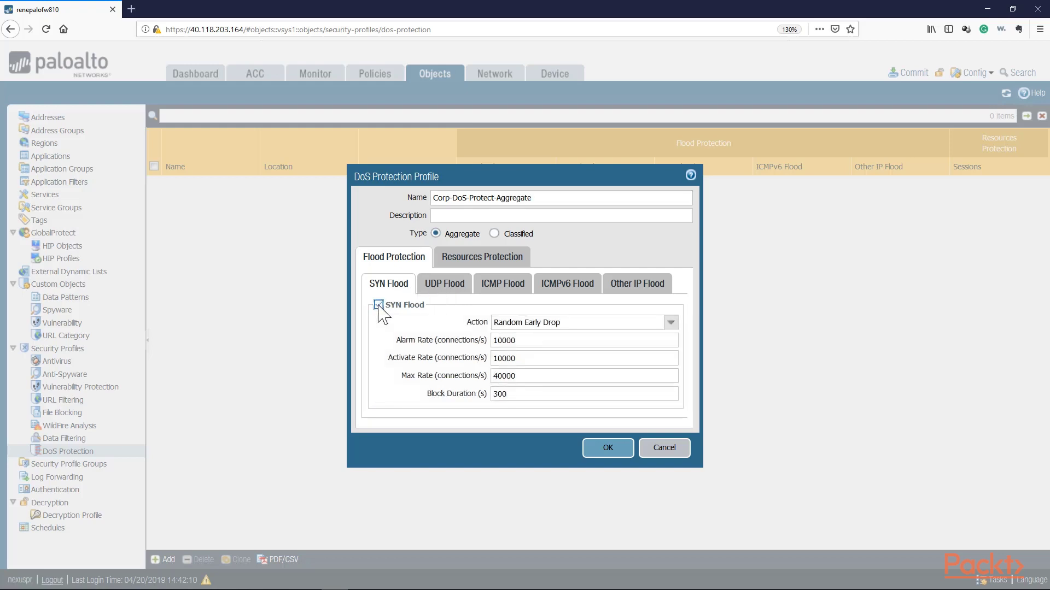
left_click_drag(494, 322, 575, 324)
left_click(670, 322)
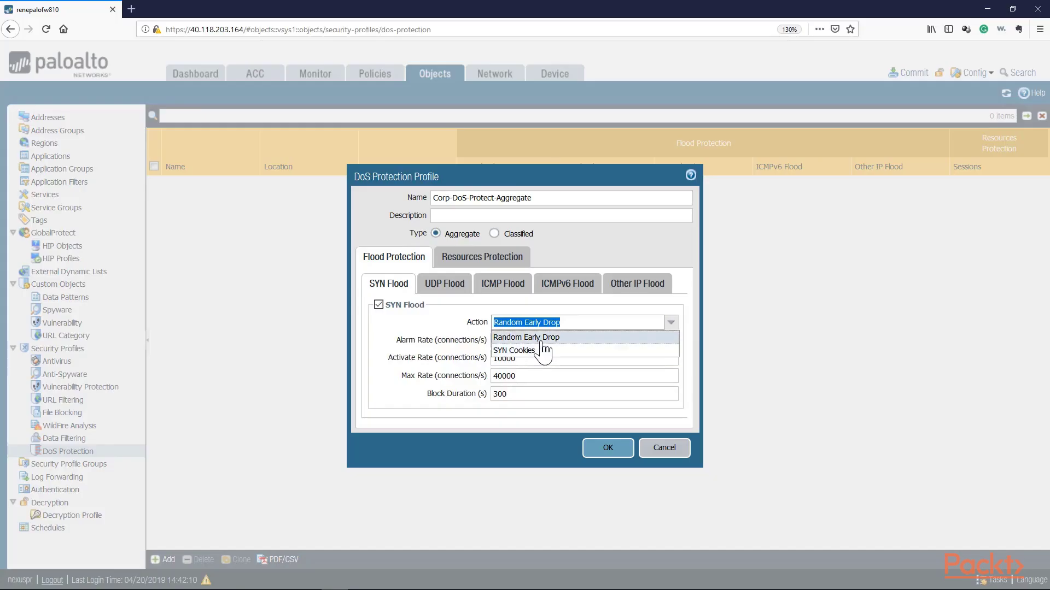
left_click(542, 338)
left_click(571, 323)
left_click(577, 322)
key("Tab")
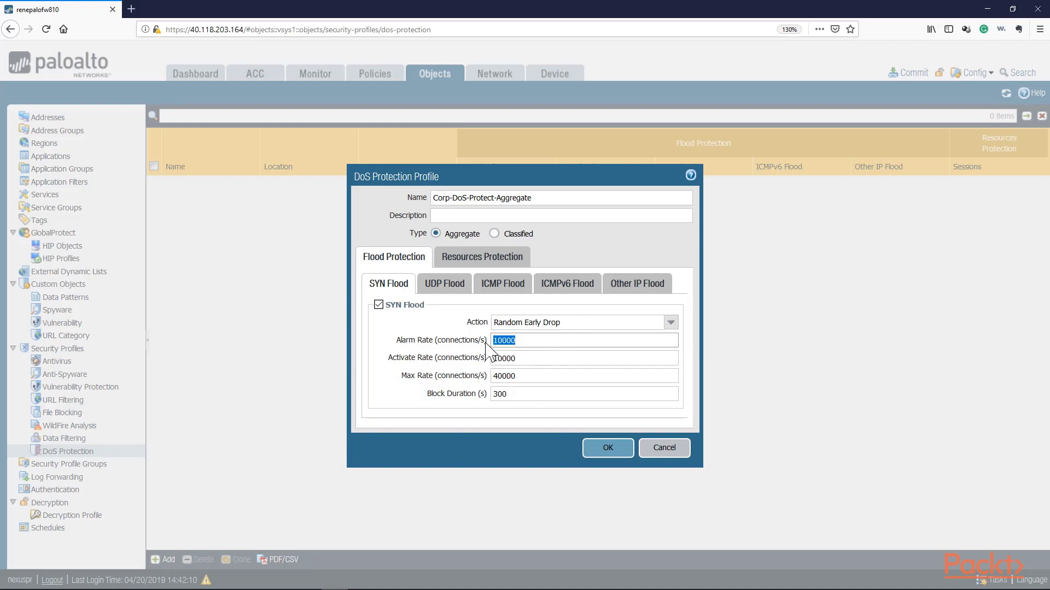
Set the SYN flood alarm rate to 9000 connections per second
left_click(528, 341)
left_click_drag(527, 341, 475, 339)
left_click_drag(525, 340, 459, 343)
left_click(521, 358)
left_click_drag(521, 358, 488, 359)
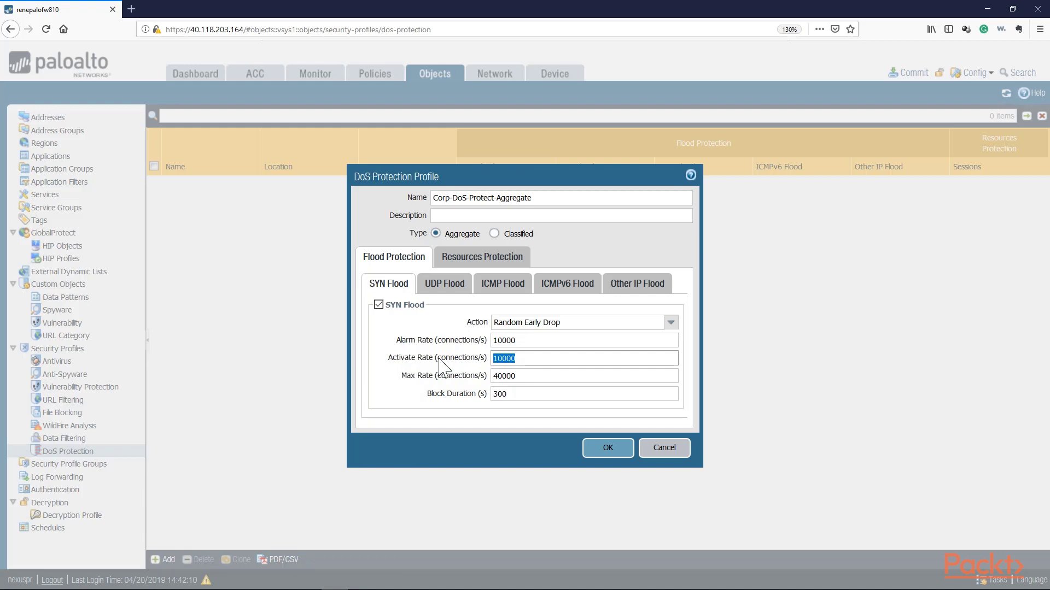
left_click(520, 353)
left_click(520, 341)
left_click_drag(520, 341, 470, 339)
left_click(517, 341)
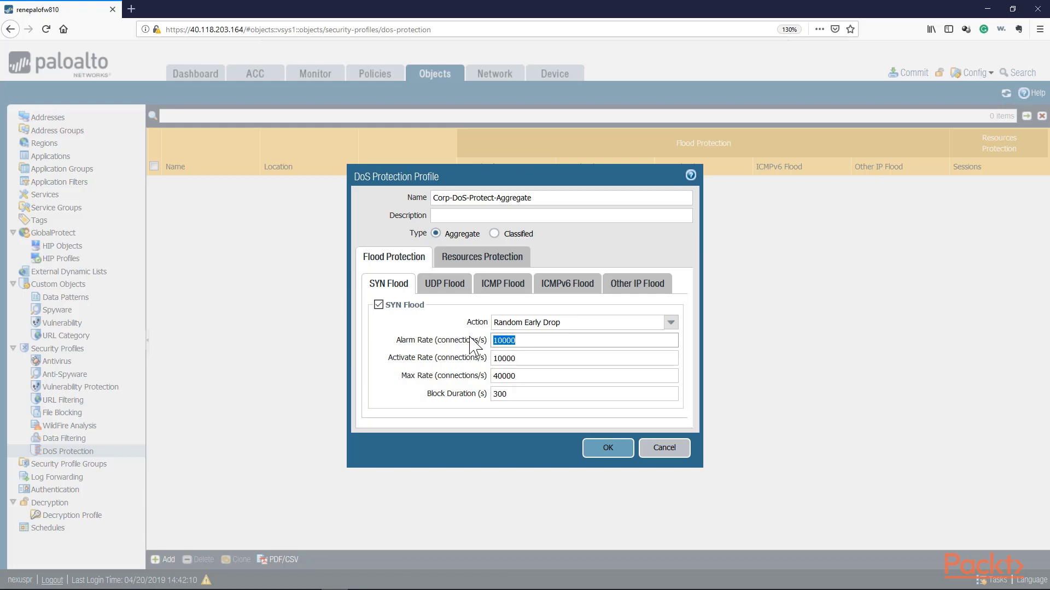
type("9")
Examine the SYN flood alarm, activate and max rates together with the block duration
double_click(502, 339)
double_click(496, 359)
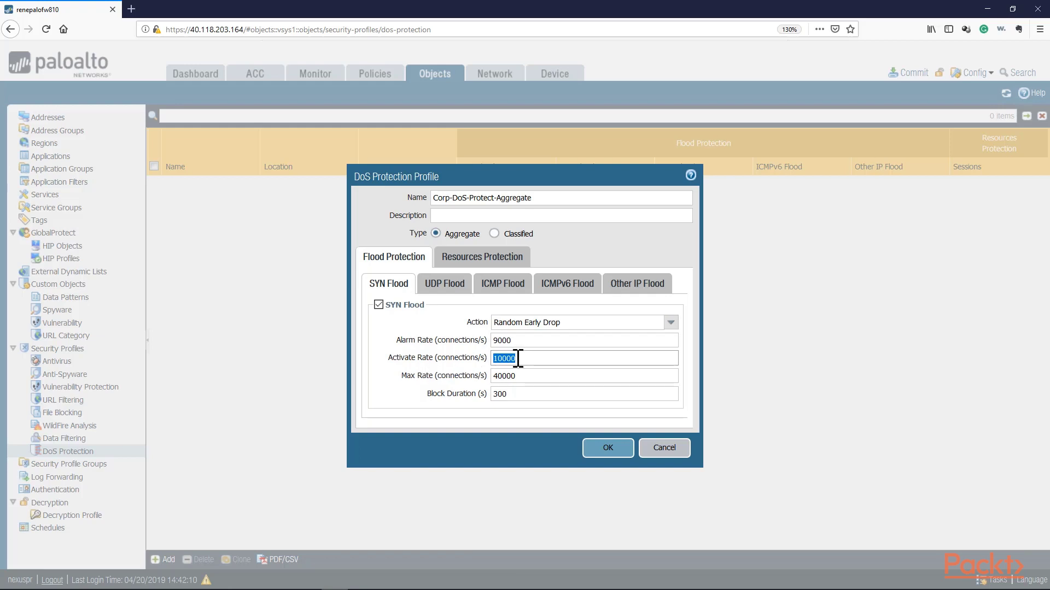
left_click(514, 340)
left_click_drag(514, 340, 471, 341)
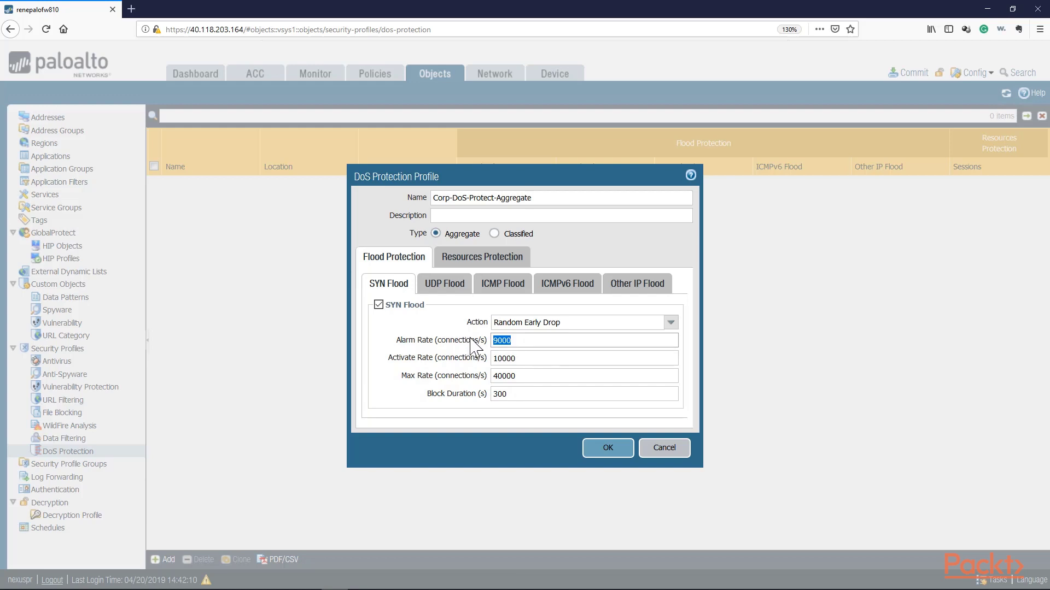
left_click_drag(527, 359, 418, 358)
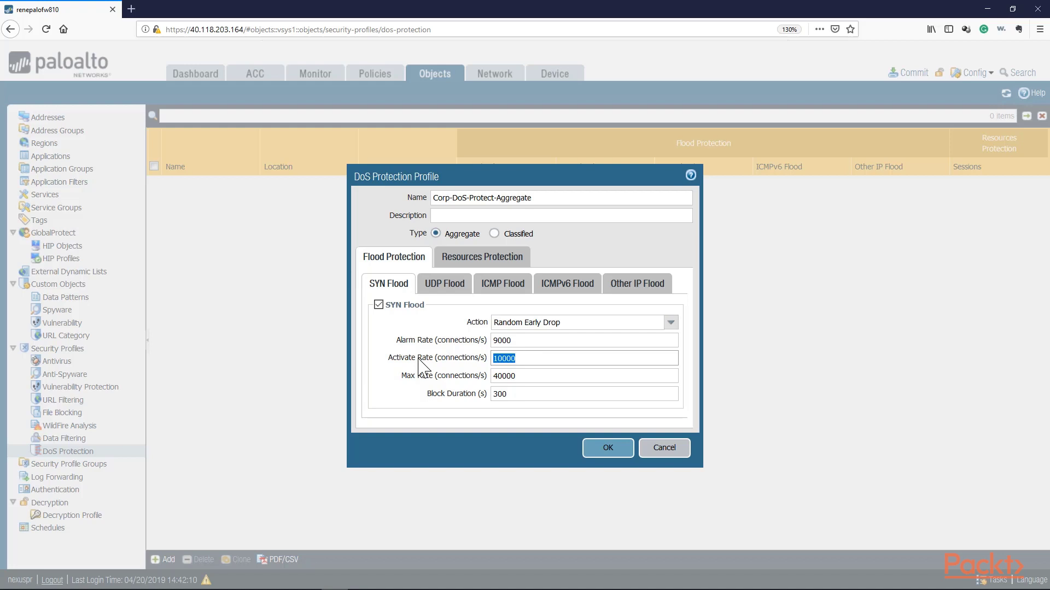
left_click_drag(520, 378, 480, 414)
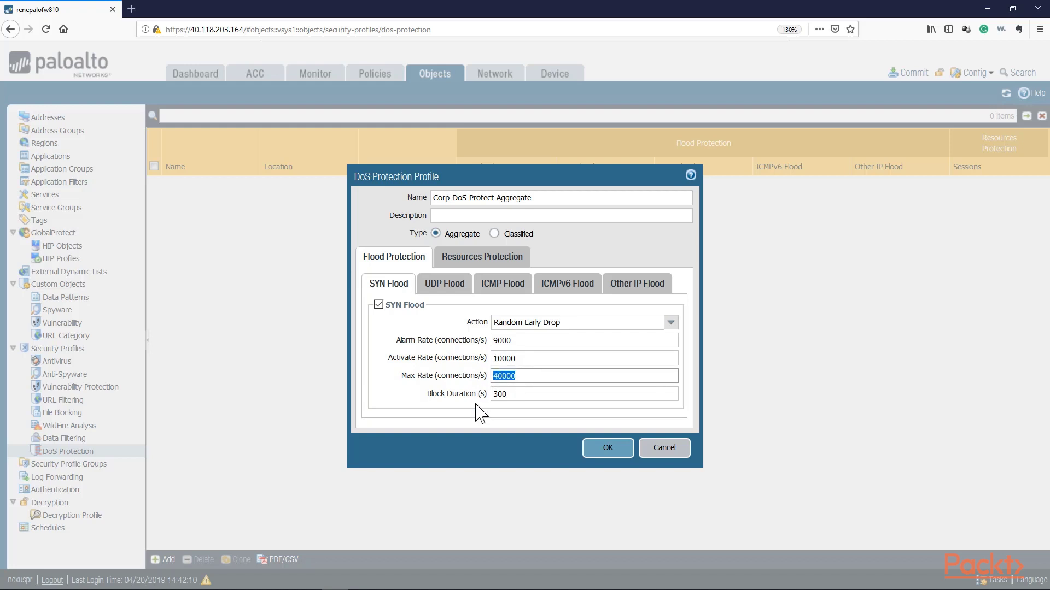
left_click_drag(527, 377, 421, 386)
left_click_drag(535, 355, 476, 340)
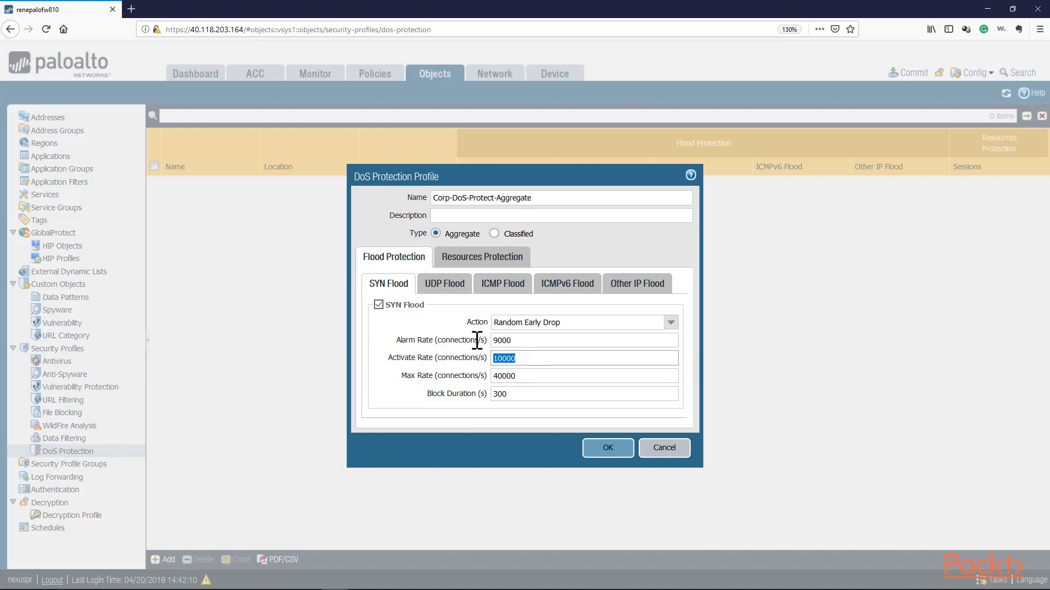
left_click_drag(515, 376, 435, 406)
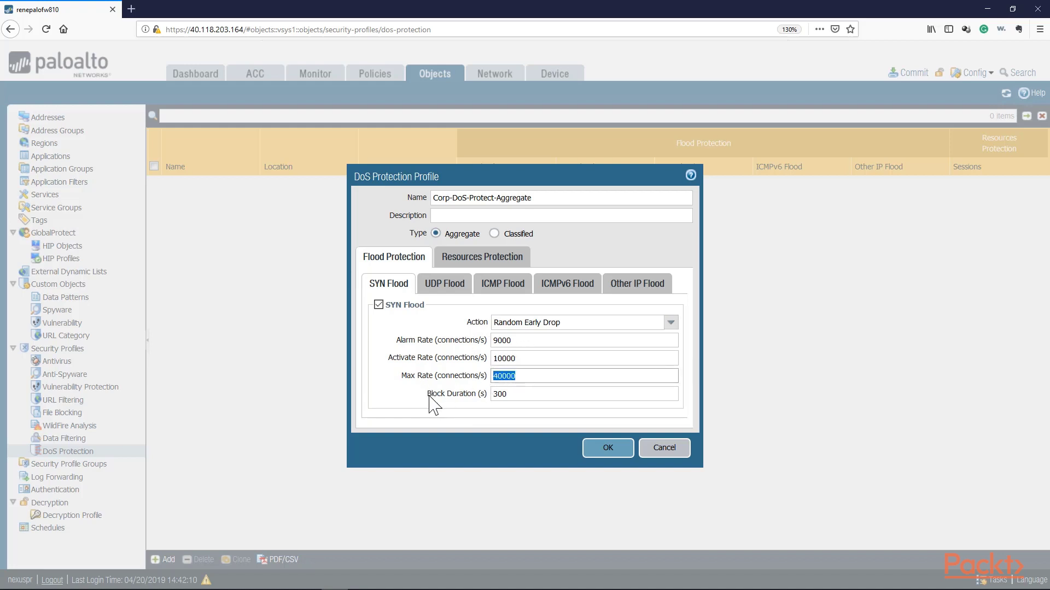
left_click_drag(514, 393, 442, 413)
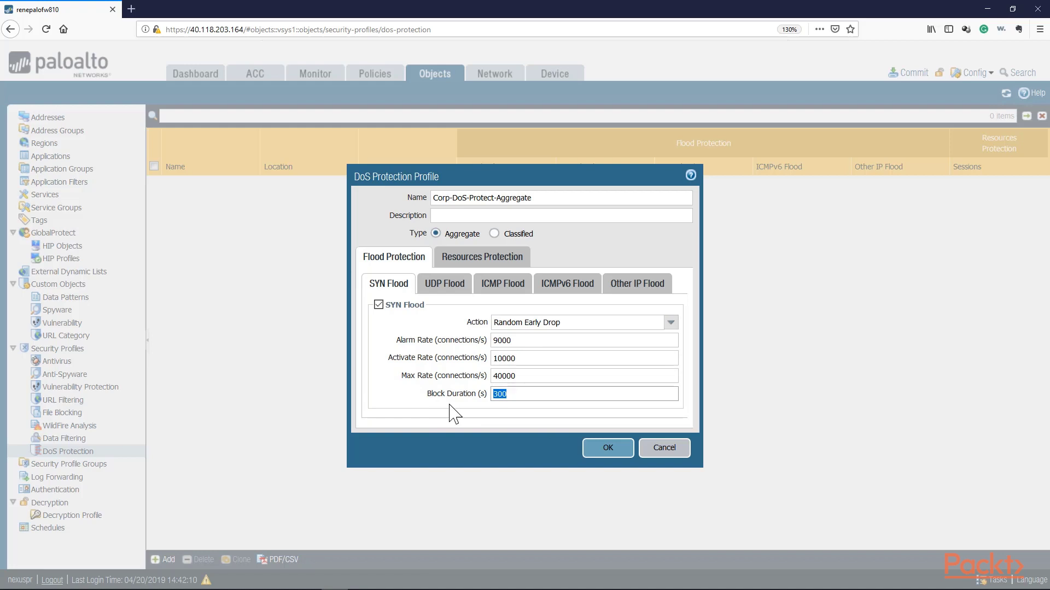
Enable UDP flood and ICMP flood protection in the profile, keeping their default thresholds
left_click(457, 286)
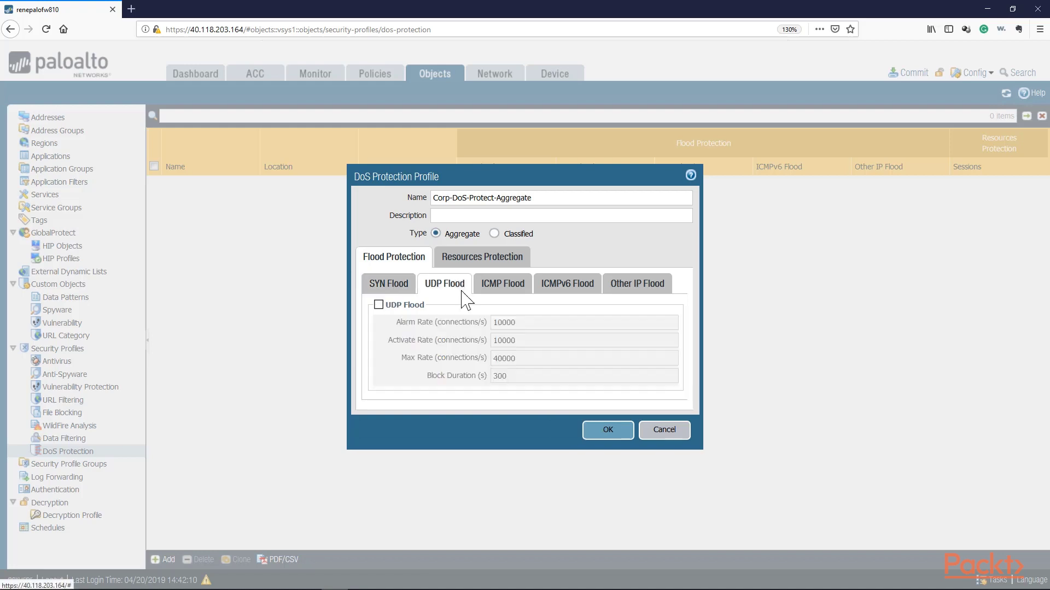
left_click(378, 305)
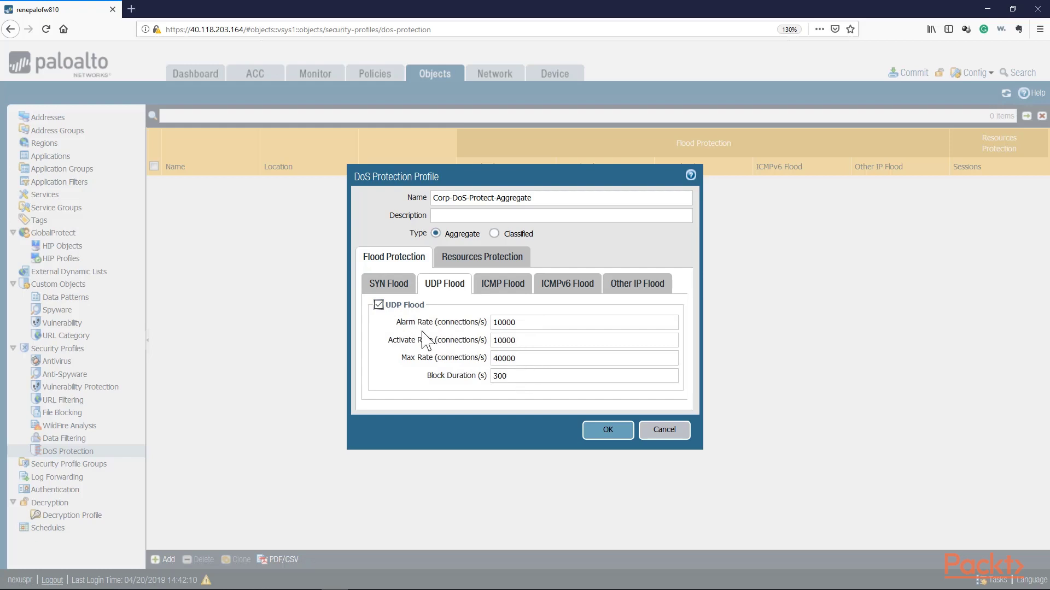
left_click(502, 285)
left_click(379, 305)
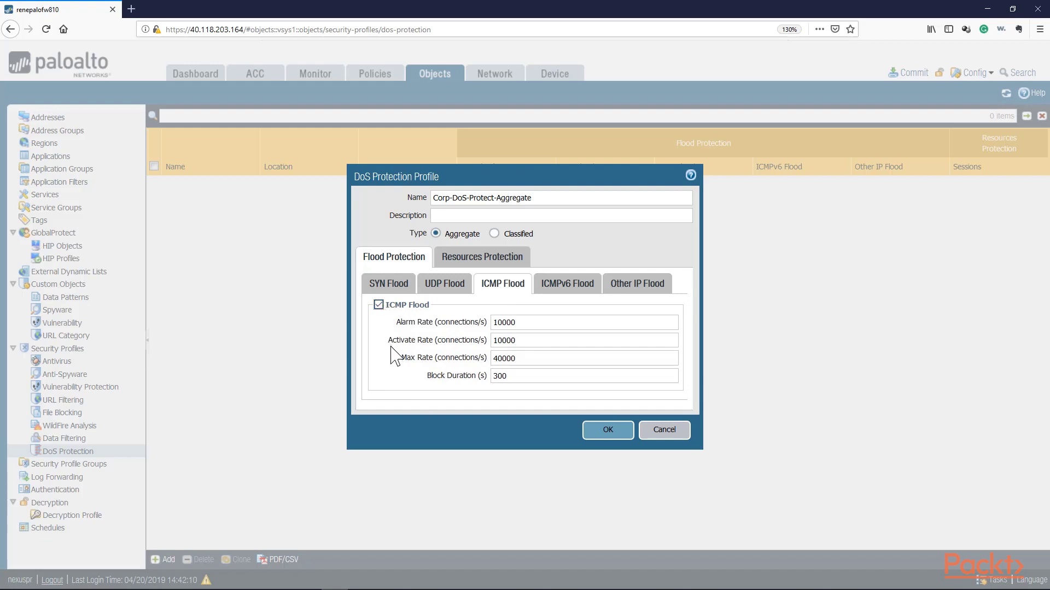
left_click(536, 320)
left_click(519, 341)
left_click(517, 357)
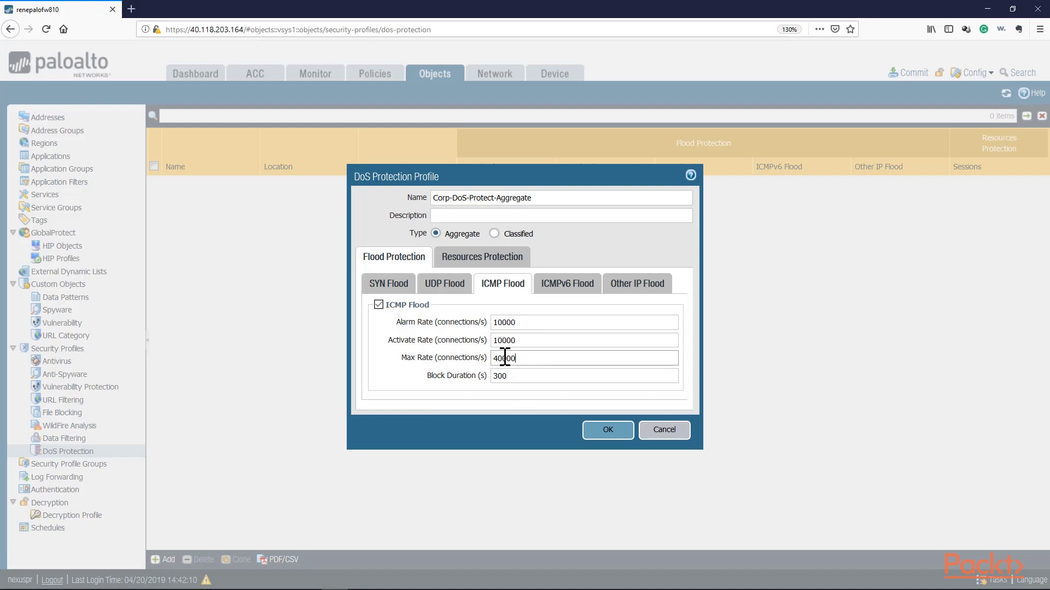
left_click(500, 375)
Enable ICMPv6 flood and Other IP flood protection, keeping their default thresholds
left_click(558, 292)
left_click(379, 304)
left_click(615, 290)
left_click(379, 304)
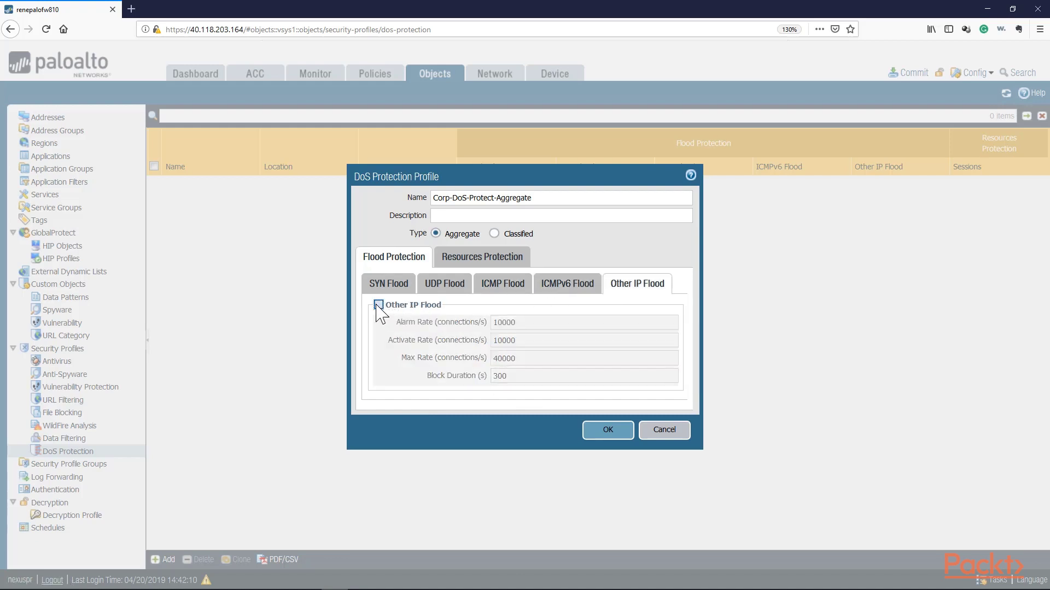
left_click(571, 287)
left_click(640, 290)
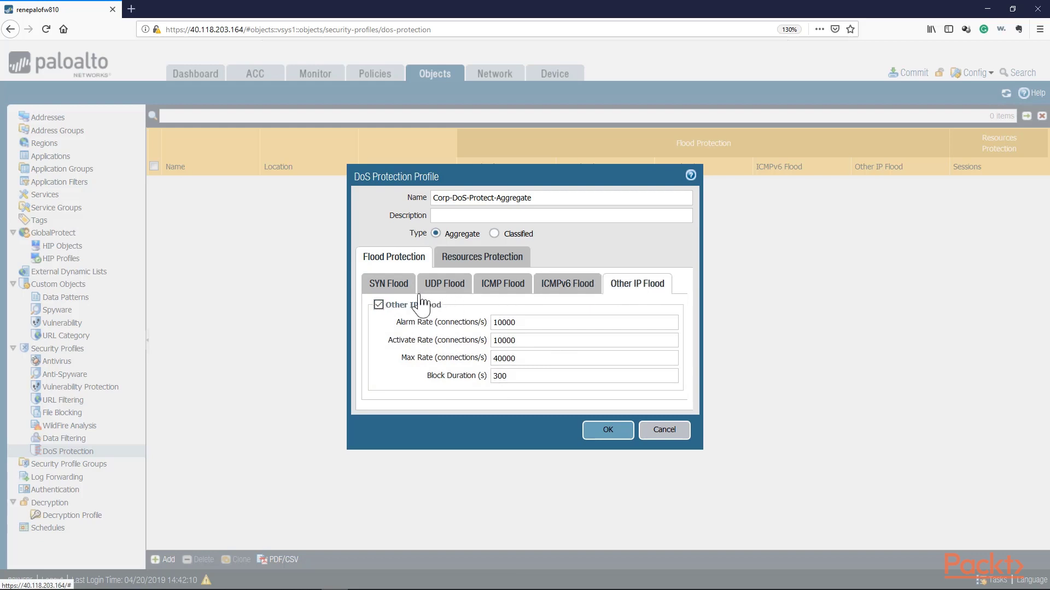
double_click(519, 322)
double_click(533, 340)
double_click(513, 359)
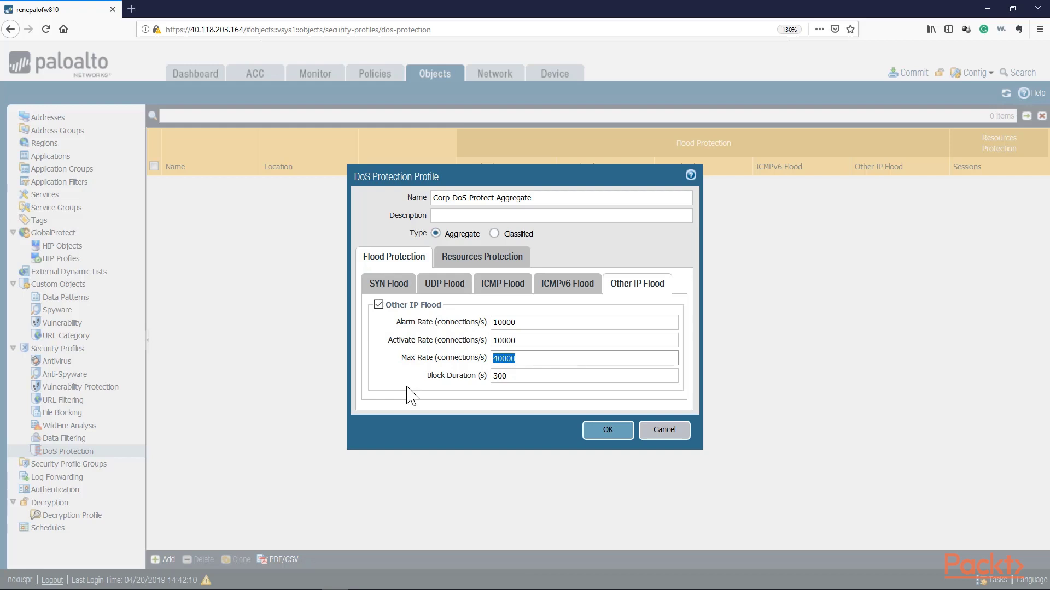
Enable the Sessions limit under resources protection with the default maximum concurrent sessions and save the profile
left_click(466, 260)
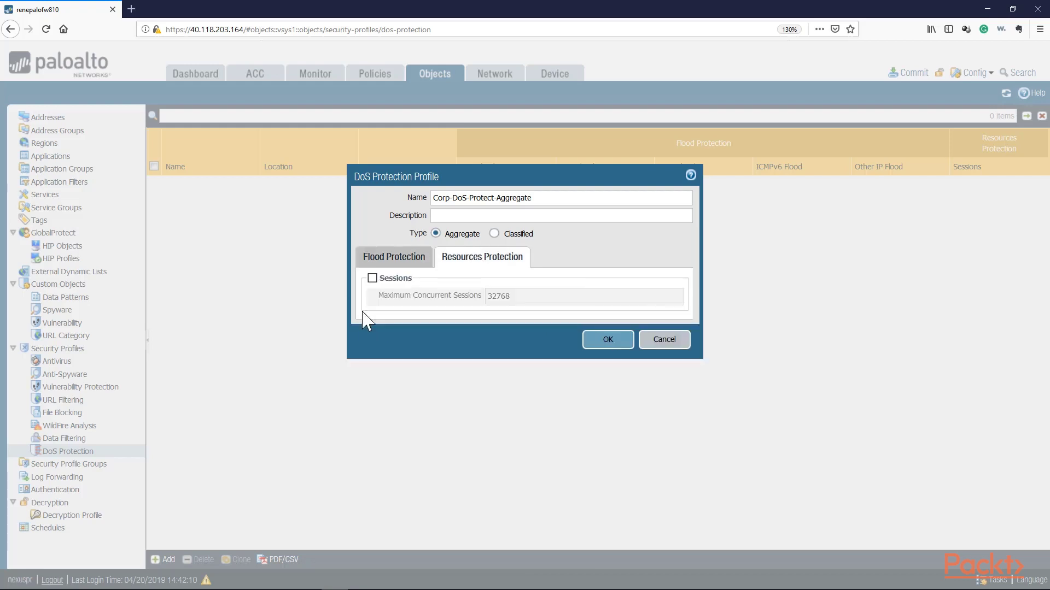
left_click(372, 278)
double_click(521, 294)
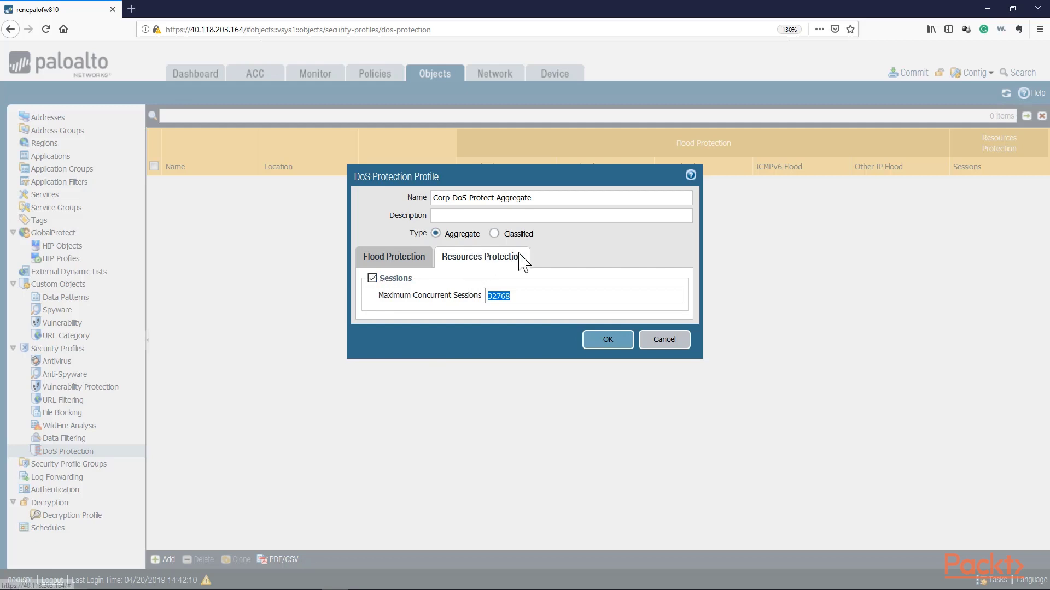
left_click(534, 299)
left_click_drag(533, 299, 444, 295)
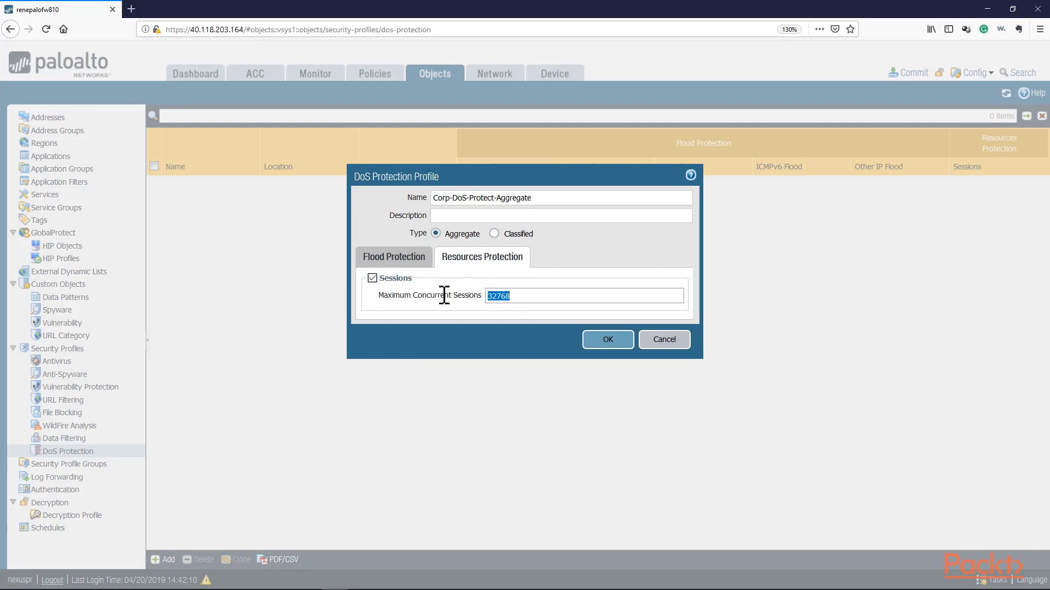
left_click_drag(483, 296, 446, 300)
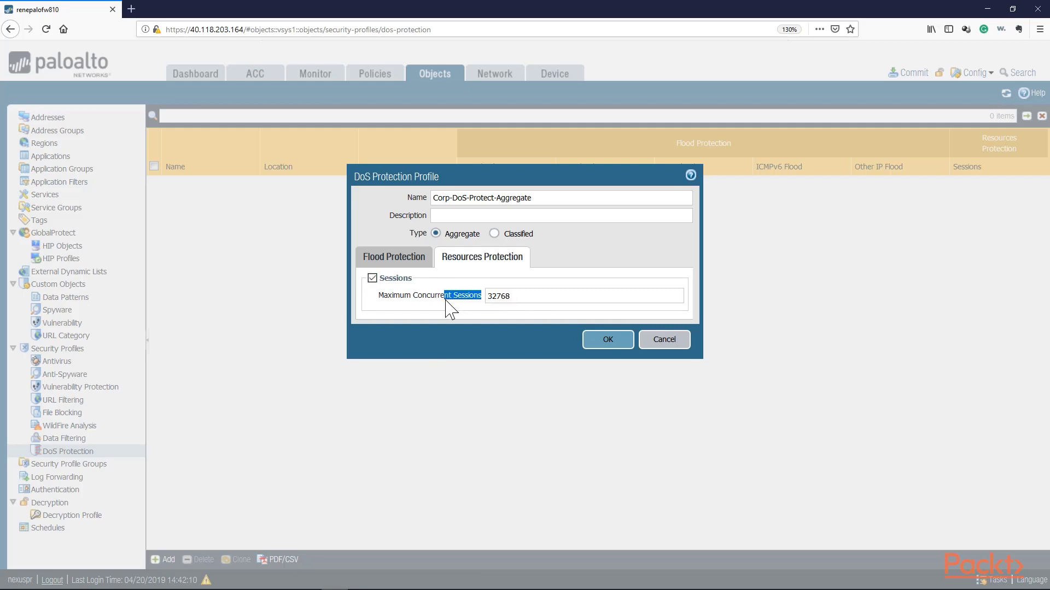
left_click(445, 299)
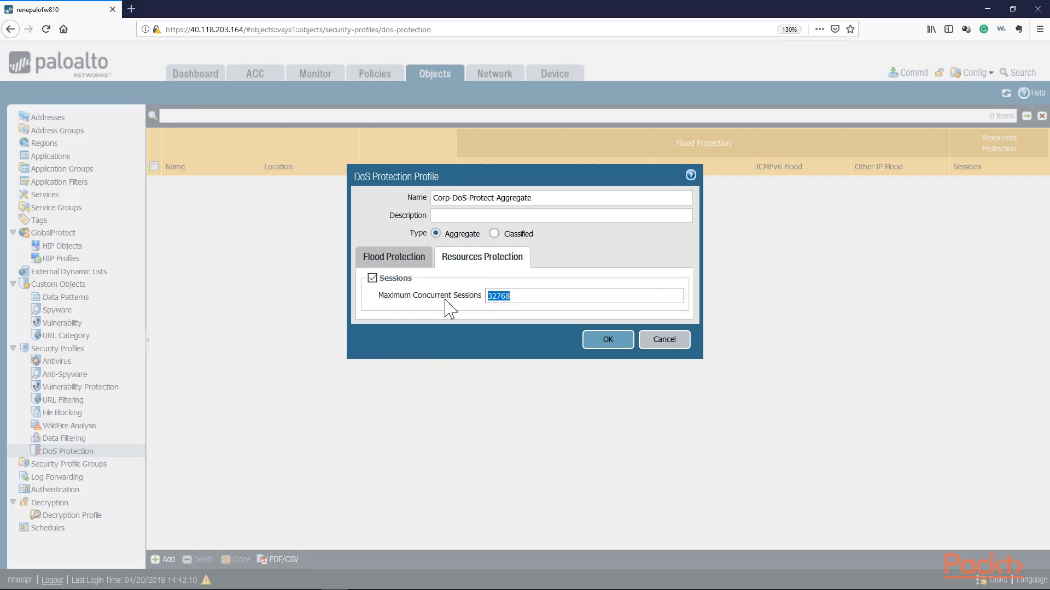
left_click_drag(525, 299, 469, 297)
left_click(608, 340)
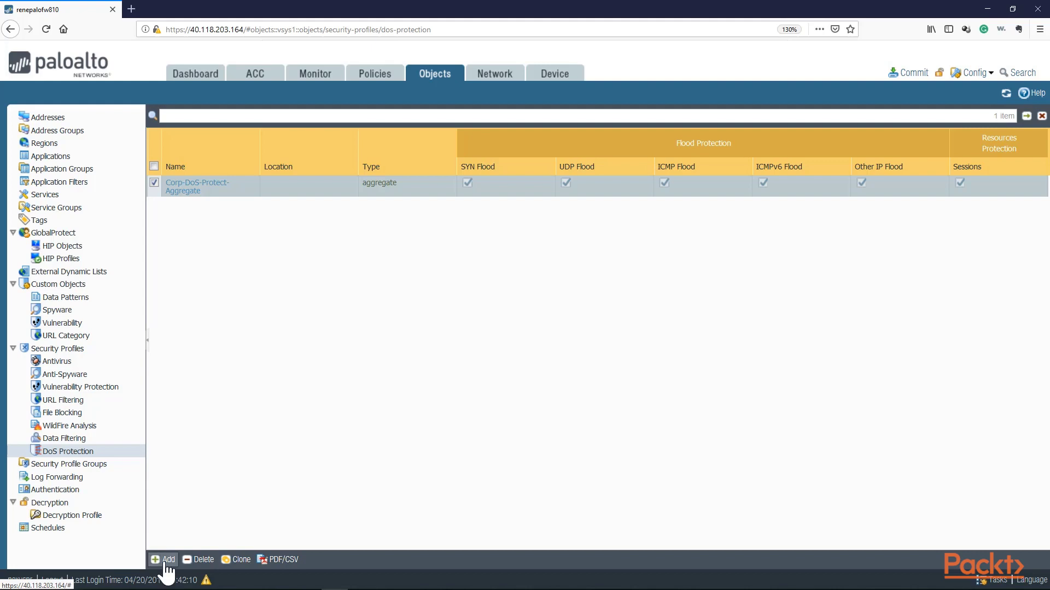
Start another DoS Protection profile named Corp-DoS-Protect-Classified and set its type to Classified
right_click(217, 317)
left_click(457, 198)
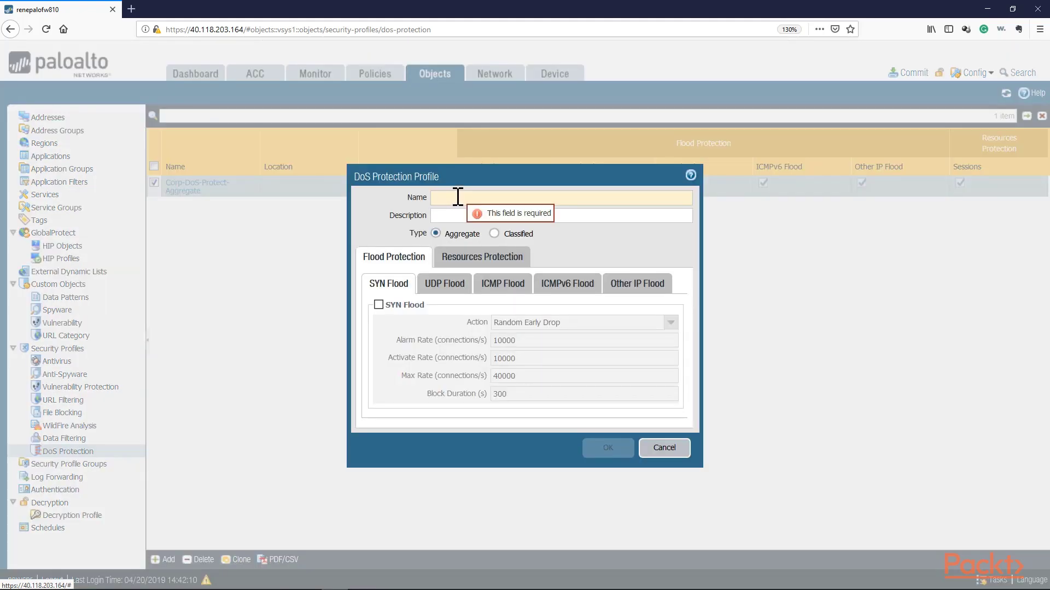
type("Corp-DoS-Protect-Classified")
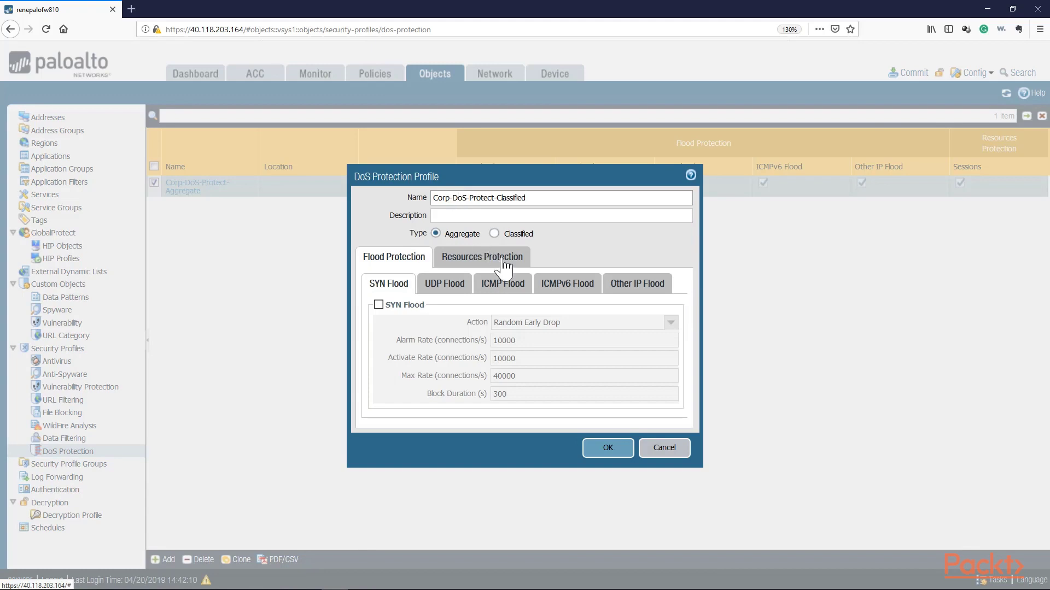
left_click(495, 234)
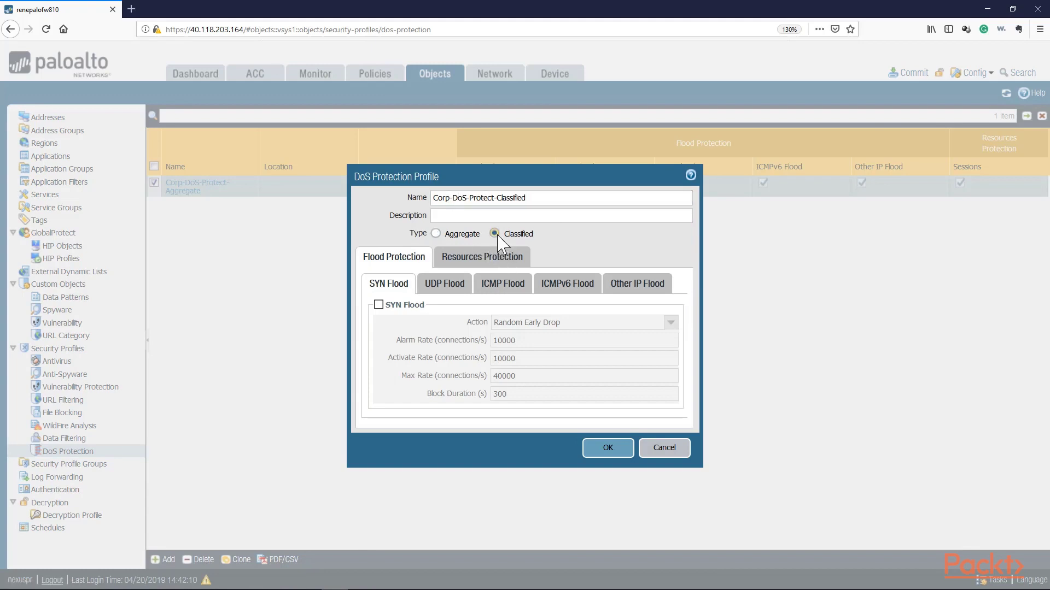
Enable SYN flood protection in the classified profile with an alarm rate of 10000 and an activate rate of 20000 connections/s
left_click(378, 305)
left_click(514, 340)
key("BackSpace")
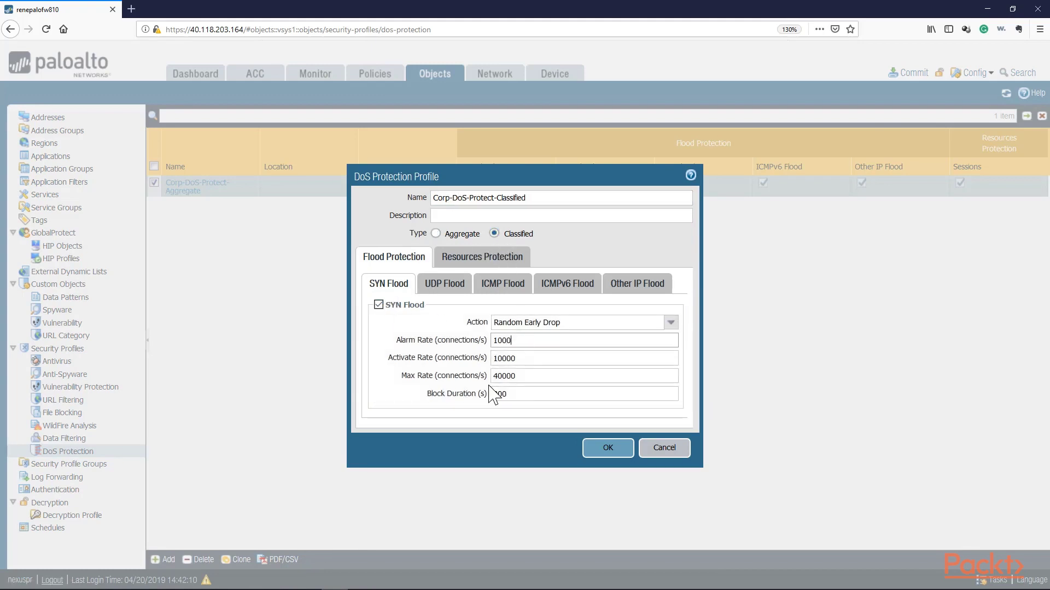
type("0")
left_click_drag(498, 358, 487, 359)
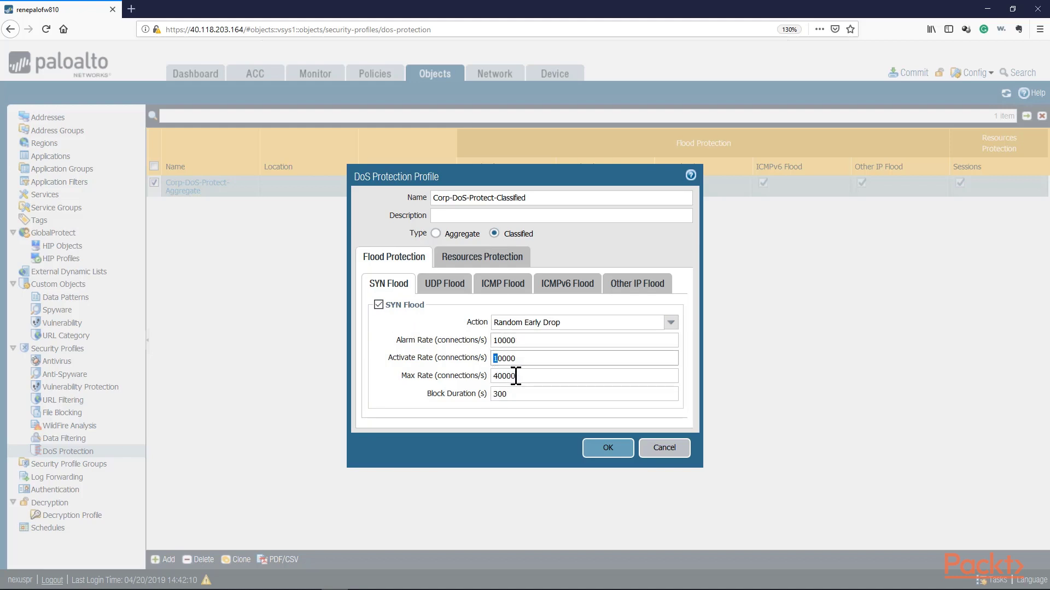
type("2")
Enable UDP flood and ICMP flood protection in the classified profile with the default thresholds
left_click(451, 284)
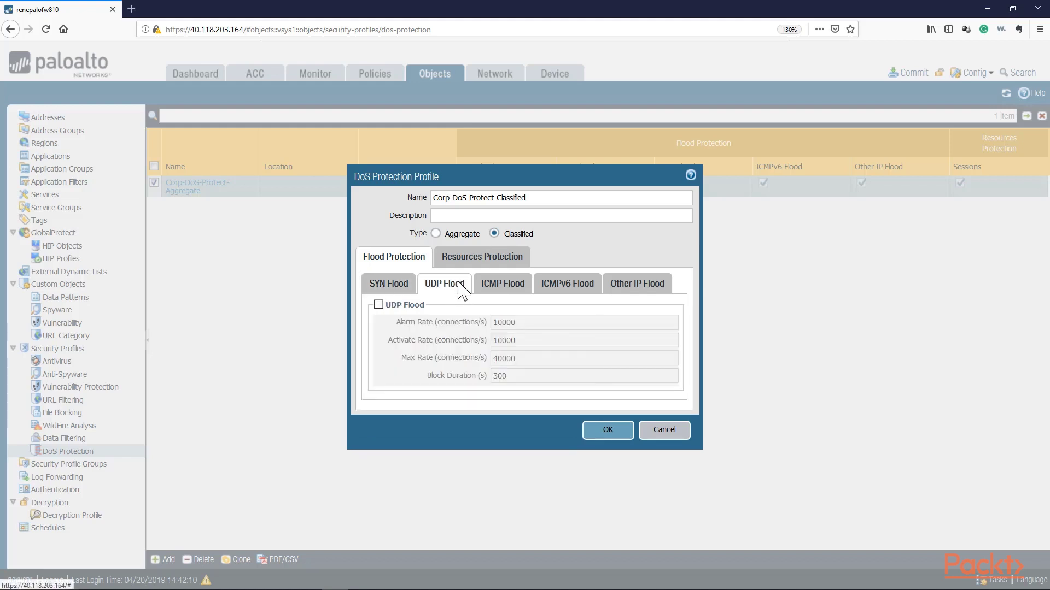
left_click(378, 304)
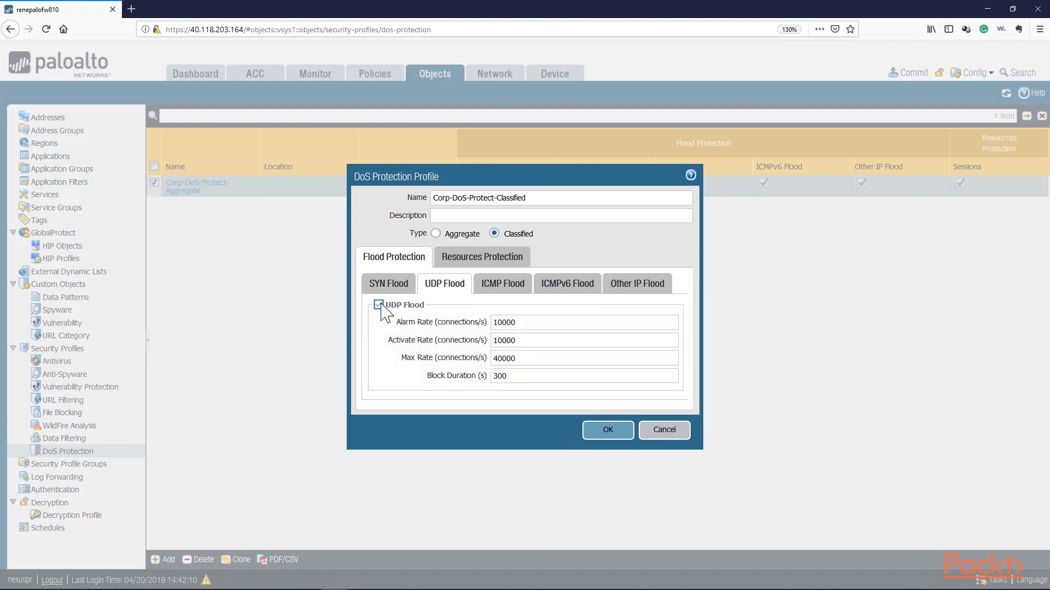
left_click(499, 286)
left_click(378, 304)
Enable ICMPv6 flood and Other IP flood protection in the classified profile with the default thresholds
left_click(563, 284)
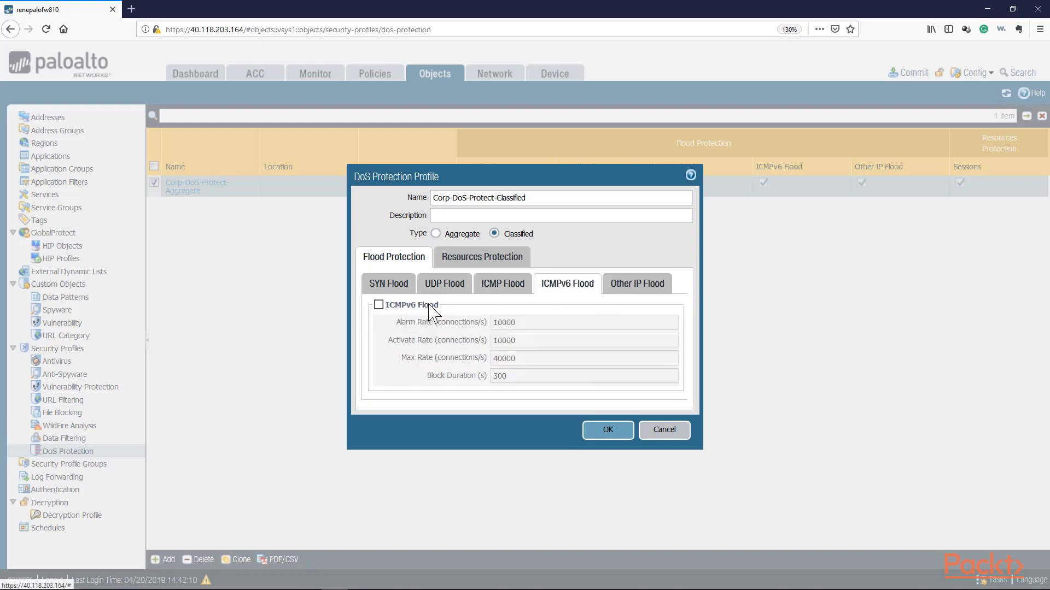
left_click(378, 305)
left_click(659, 290)
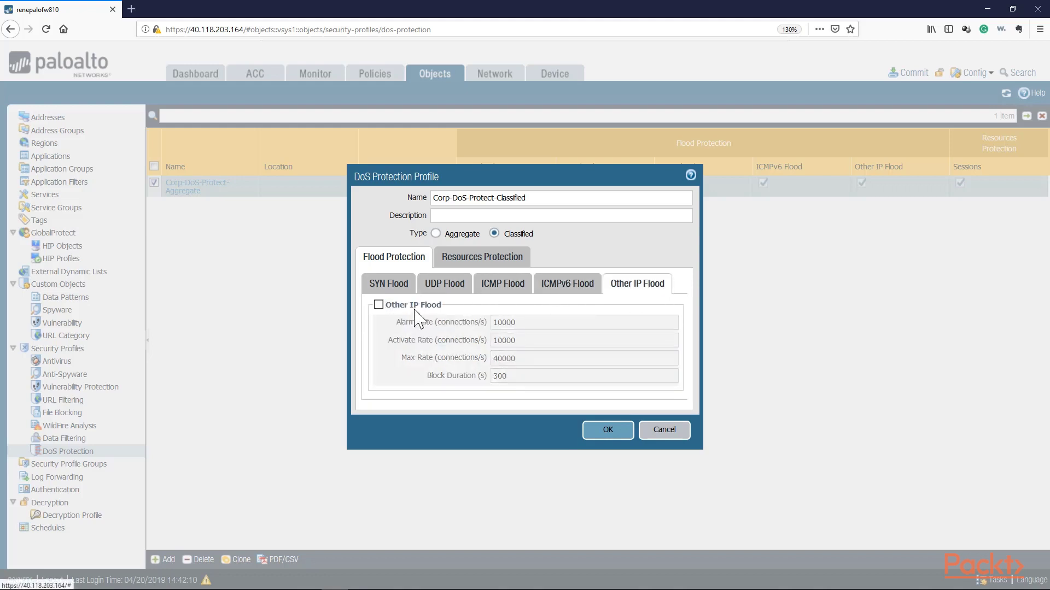
left_click(378, 305)
Enable the Sessions limit with the default maximum concurrent sessions and save the Corp-DoS-Protect-Classified profile
left_click(482, 257)
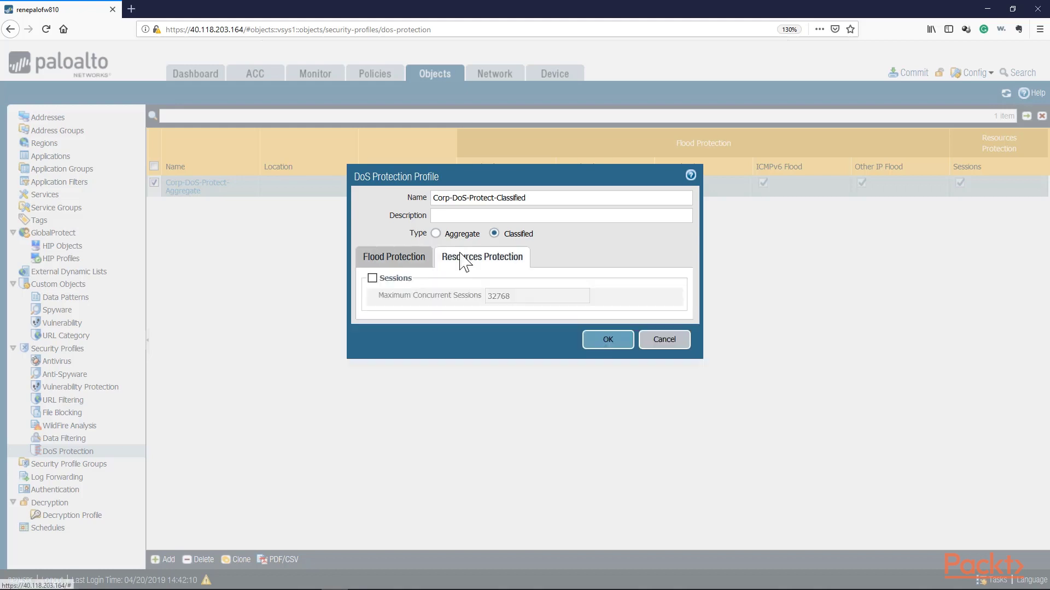
left_click(373, 278)
key("Tab")
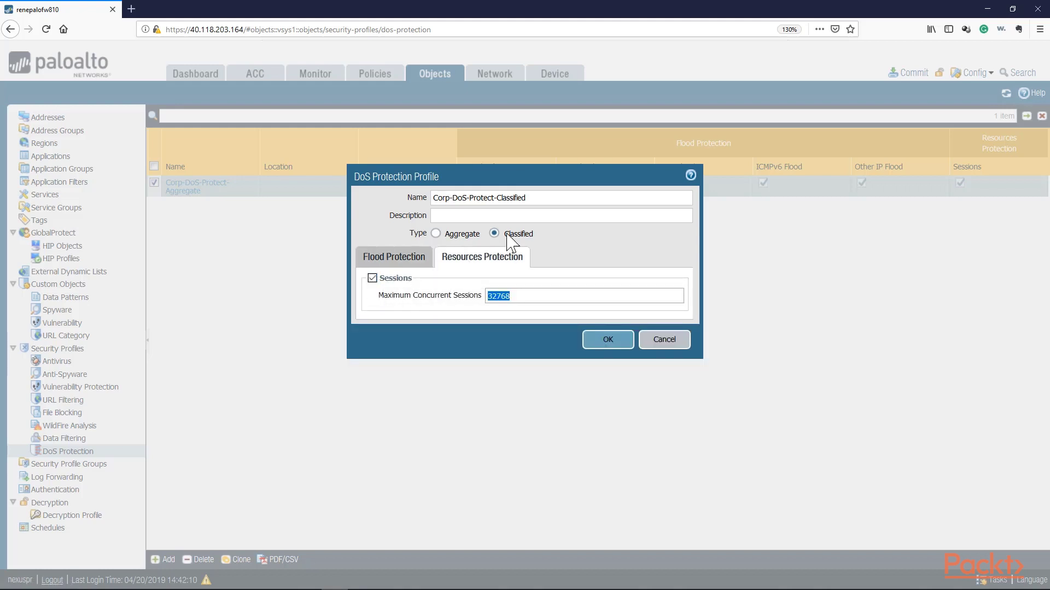
left_click(609, 342)
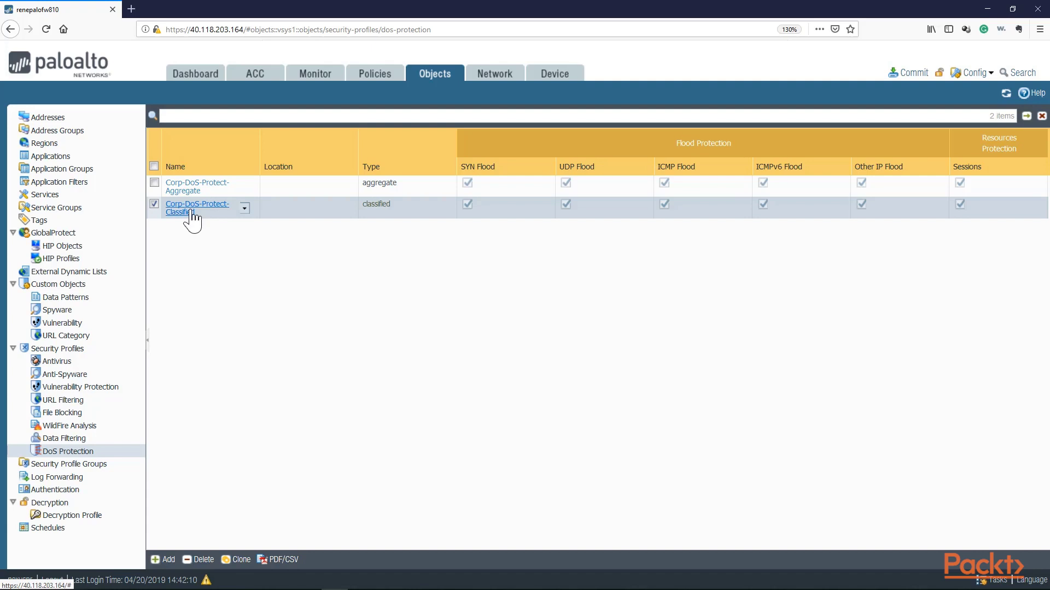
In a new DoS Protection policy rule, set the source zone to Outside and the destination zone to DMZ
left_click(369, 75)
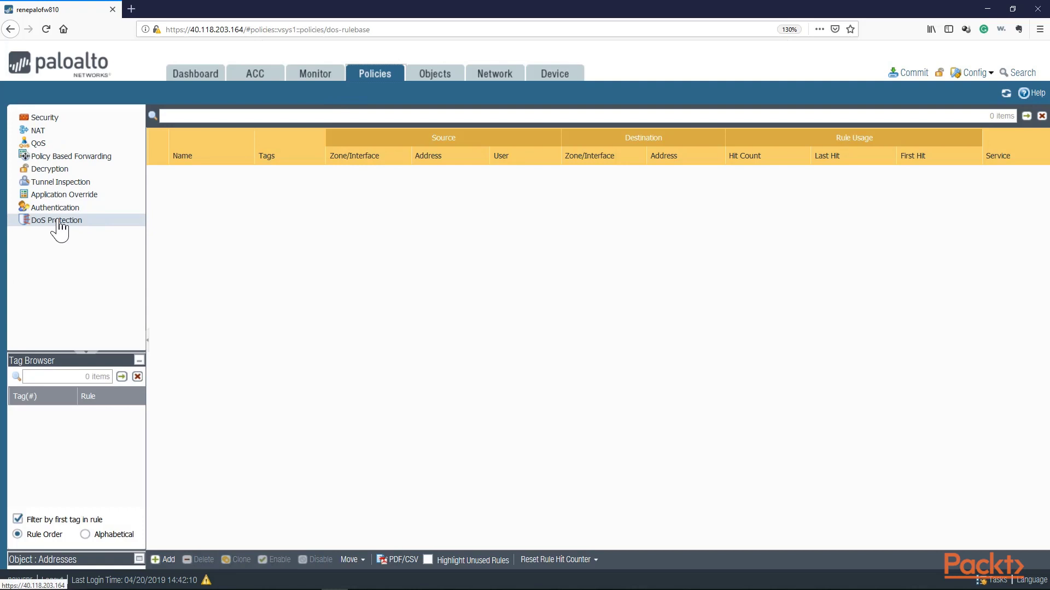
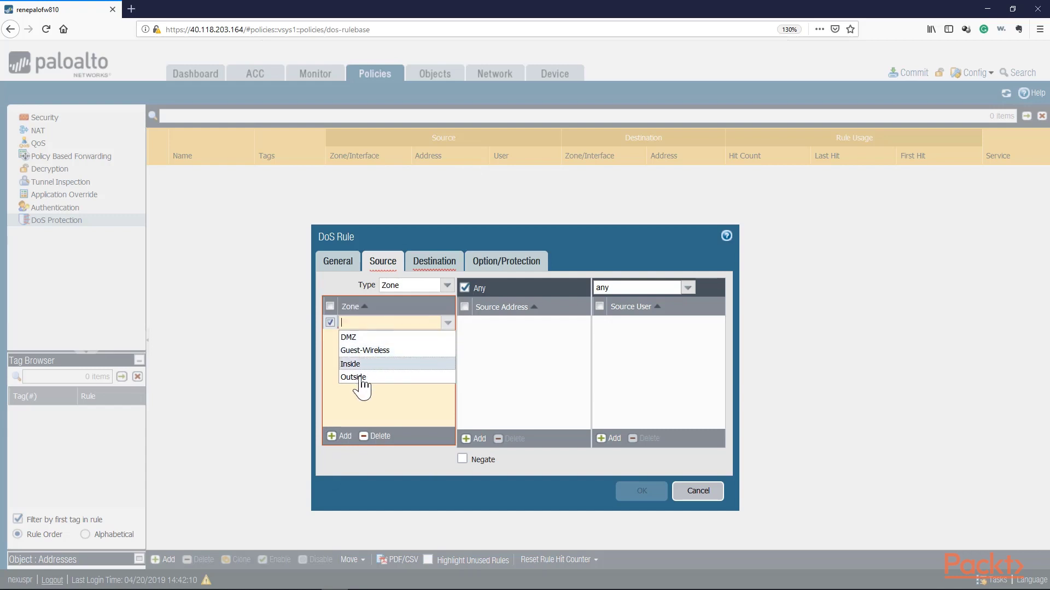
left_click(361, 381)
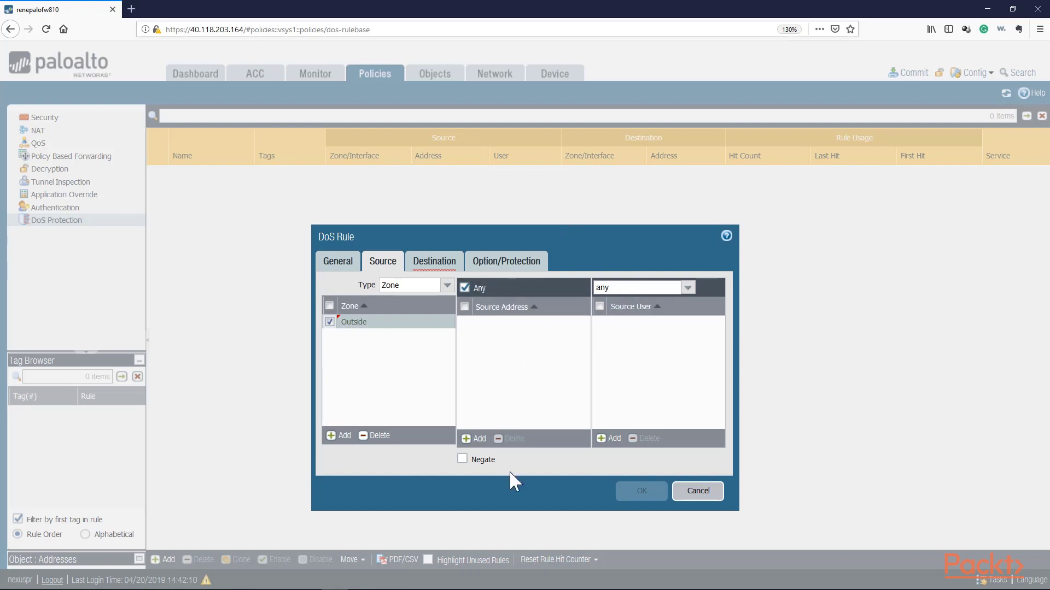
left_click(426, 273)
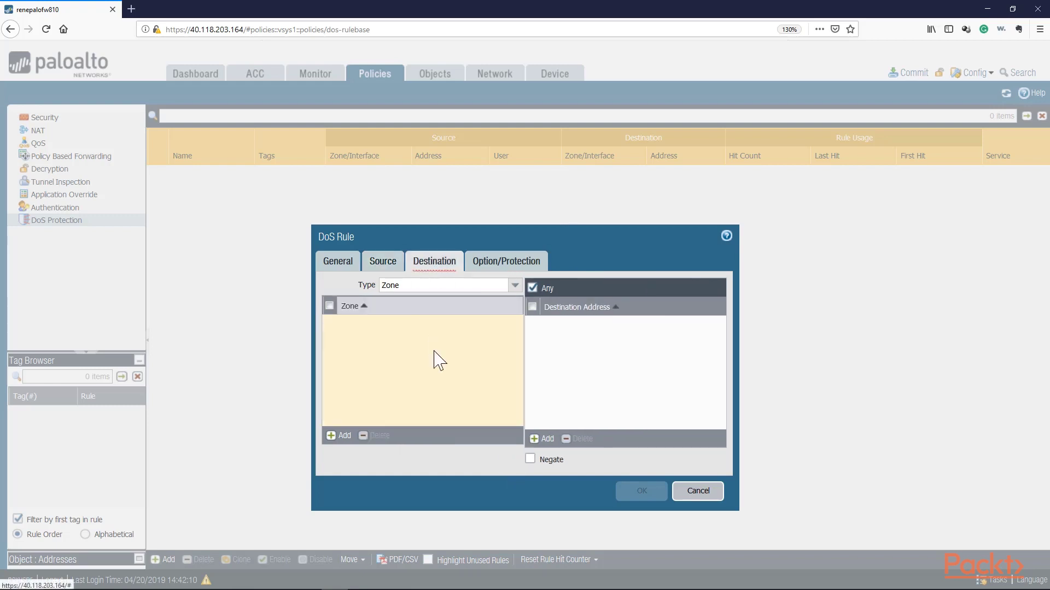
left_click(342, 436)
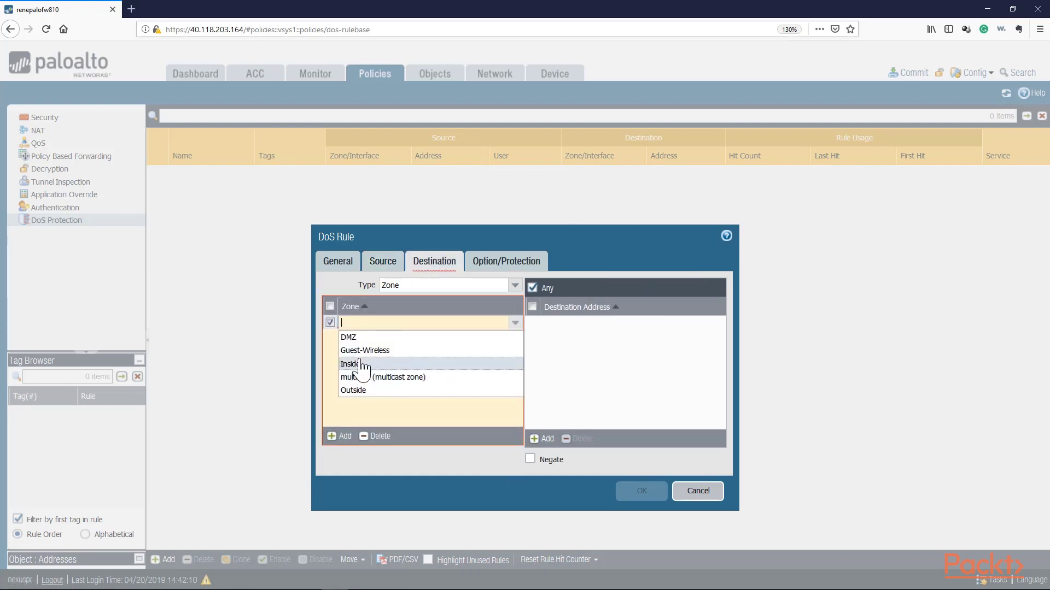
left_click(350, 336)
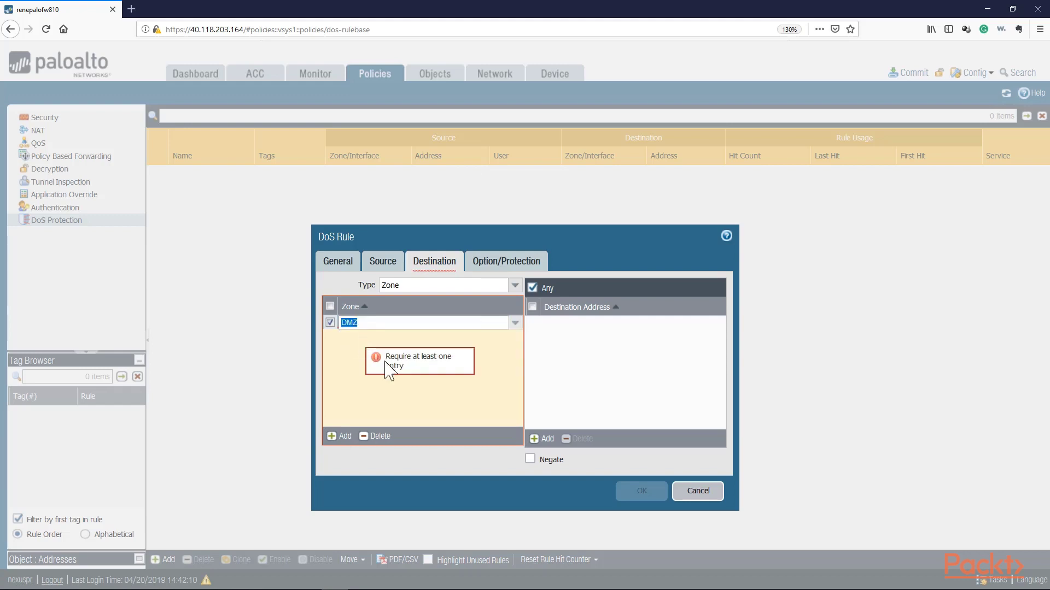
Try to limit the DoS rule to a specific service instead of any service
left_click(509, 269)
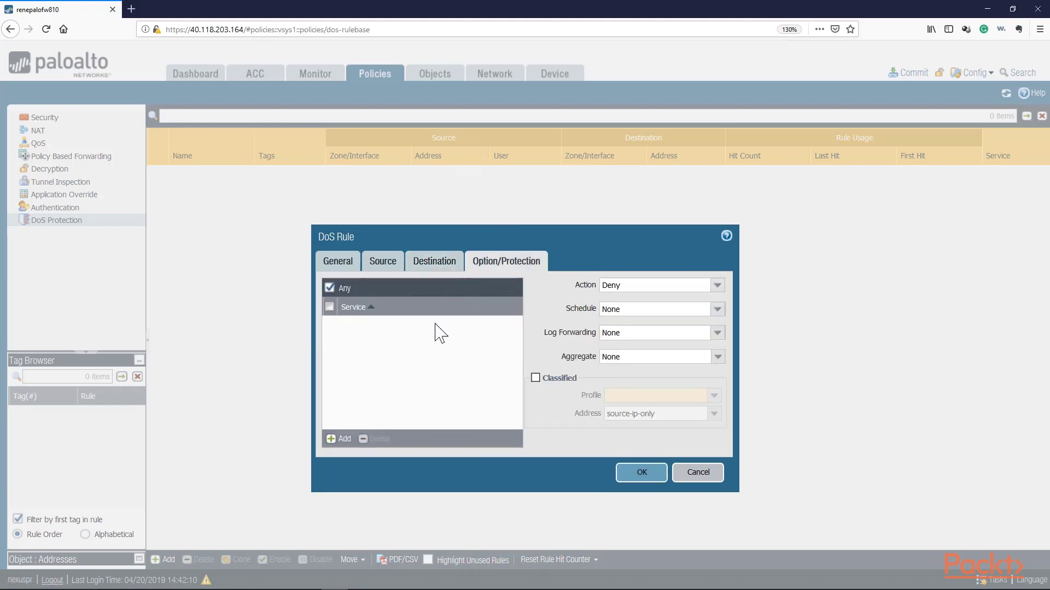
left_click(330, 287)
left_click(340, 440)
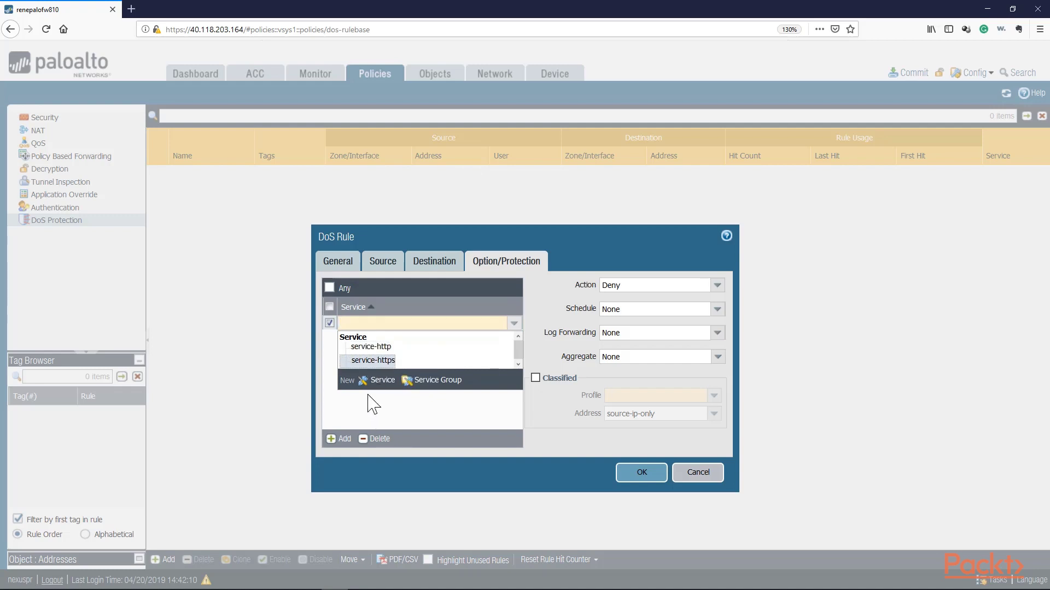
left_click(340, 328)
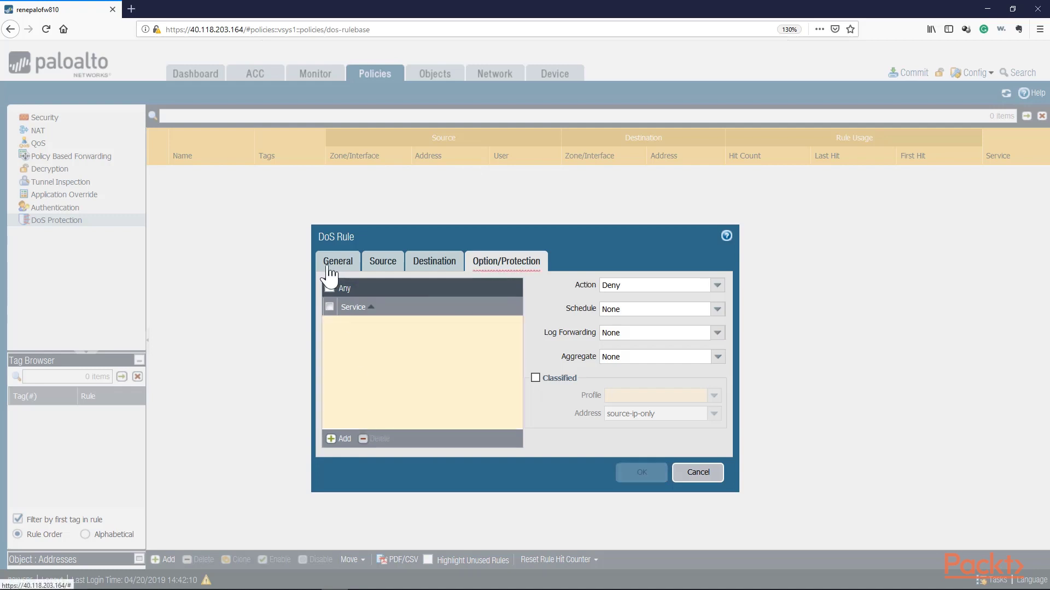
Try the Protect action for the DoS rule and set it back to Deny
left_click(716, 286)
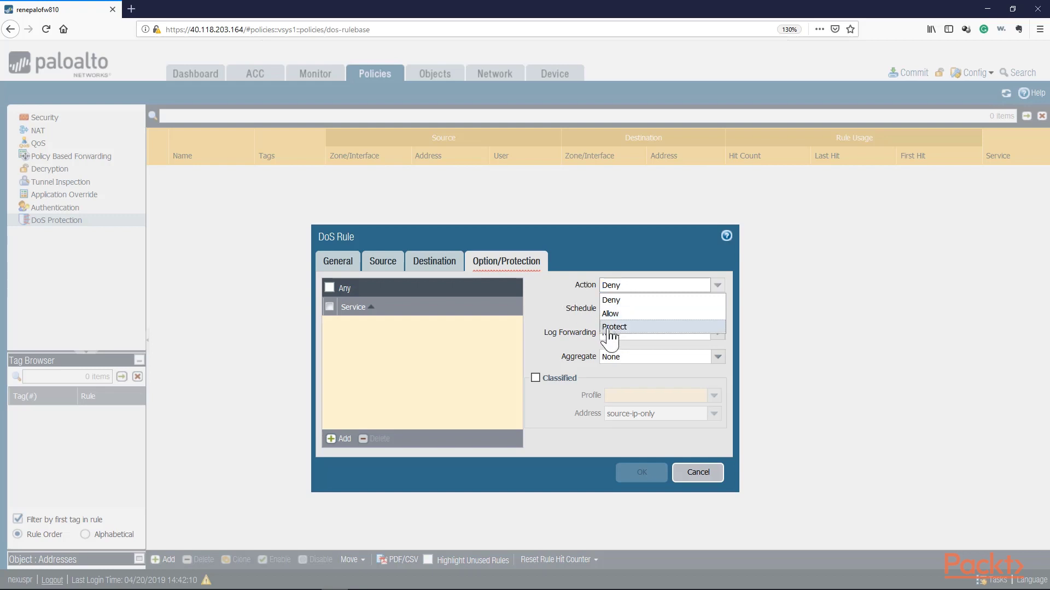
left_click(638, 327)
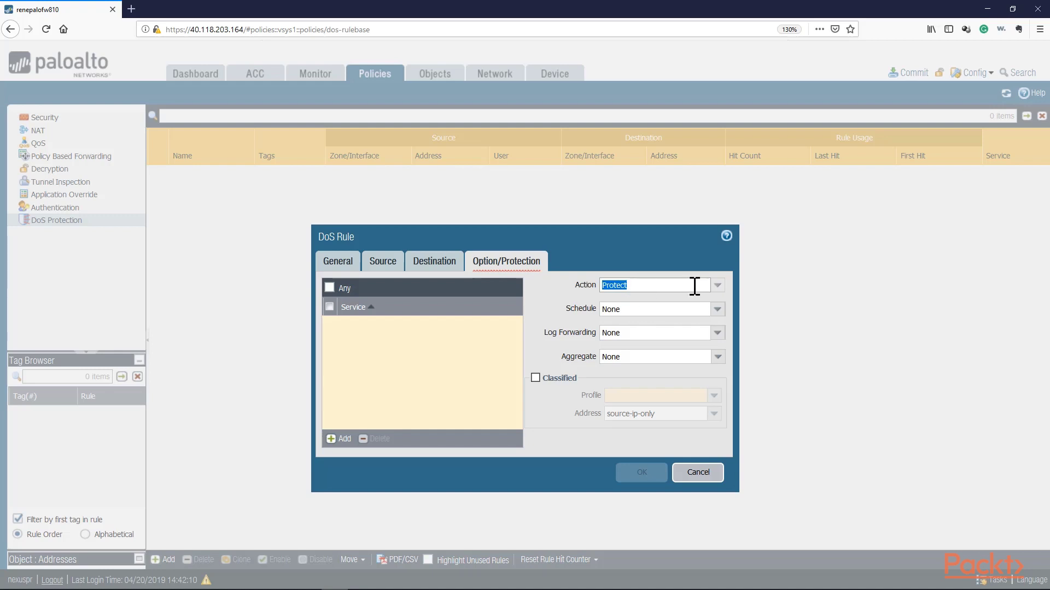
left_click(717, 285)
left_click(623, 299)
left_click(629, 289)
left_click(717, 310)
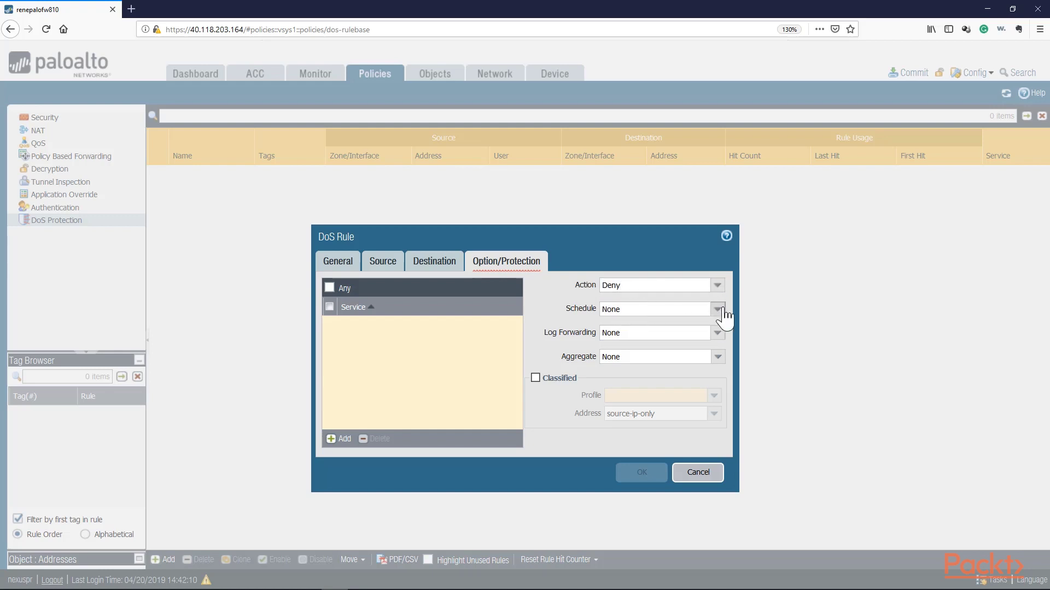
left_click(717, 310)
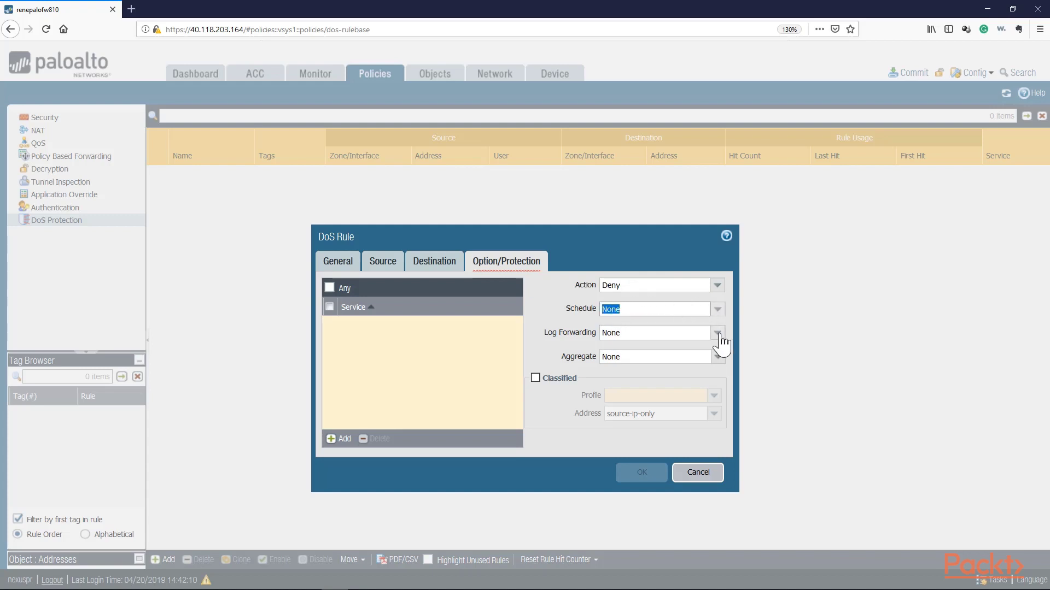
left_click(717, 333)
left_click(586, 336)
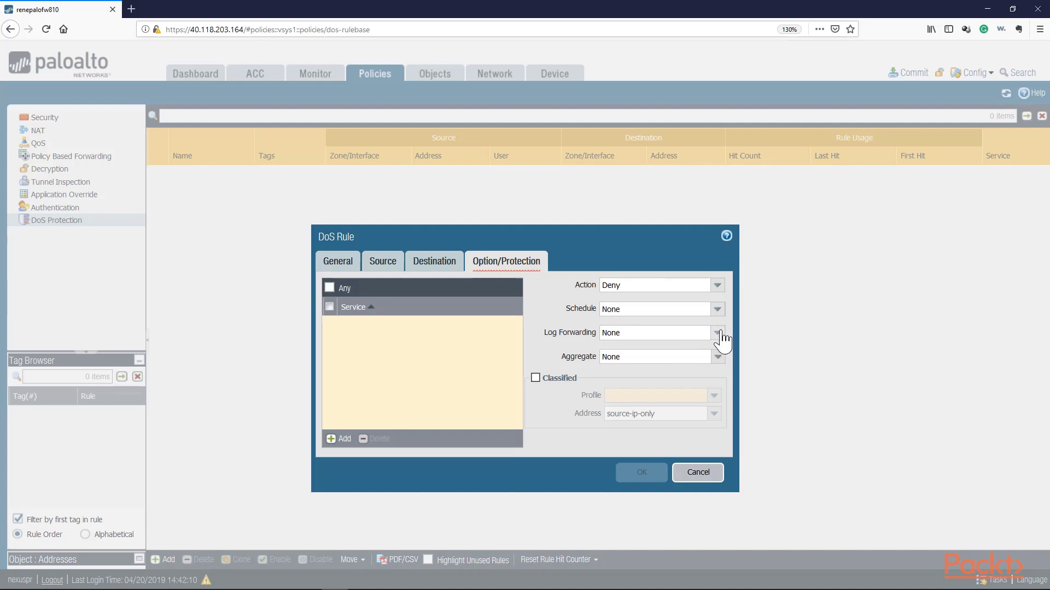
Assign Corp-DoS-Protect-Aggregate as the rule's aggregate profile, apply the rule to any service and save it
left_click(718, 357)
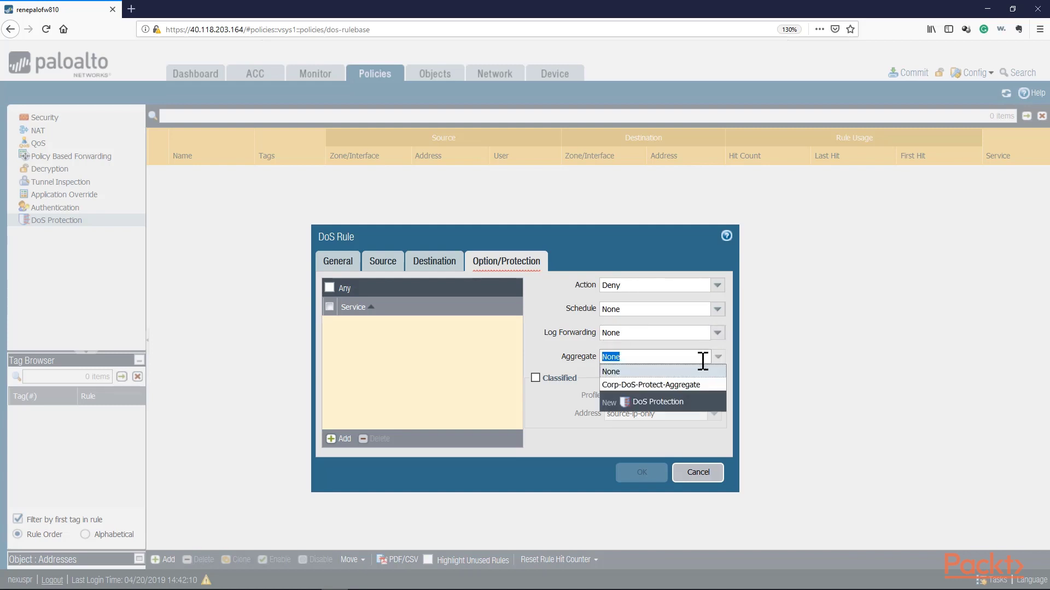
left_click(675, 385)
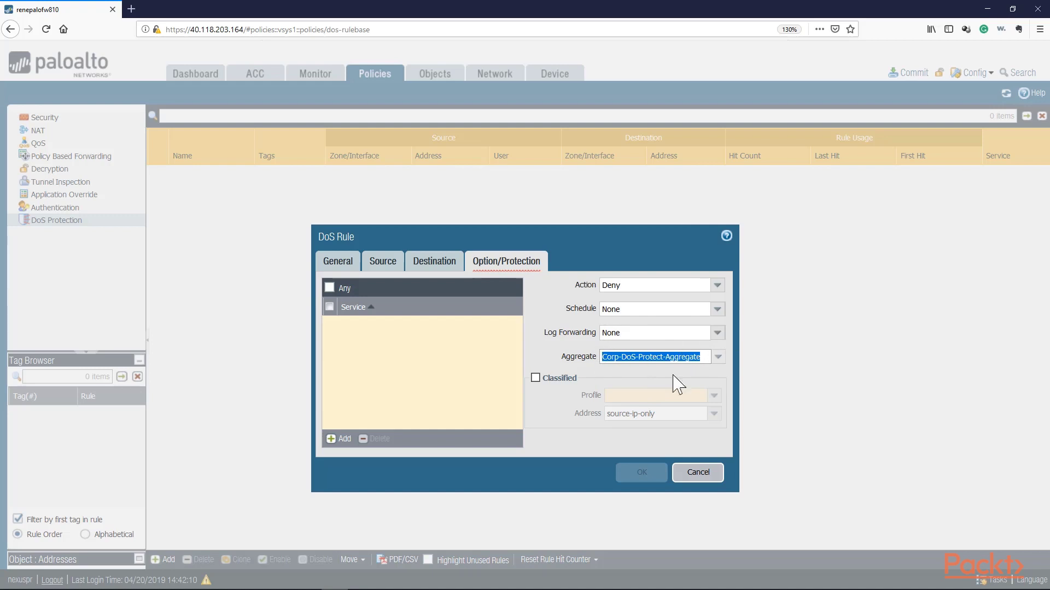
left_click(650, 391)
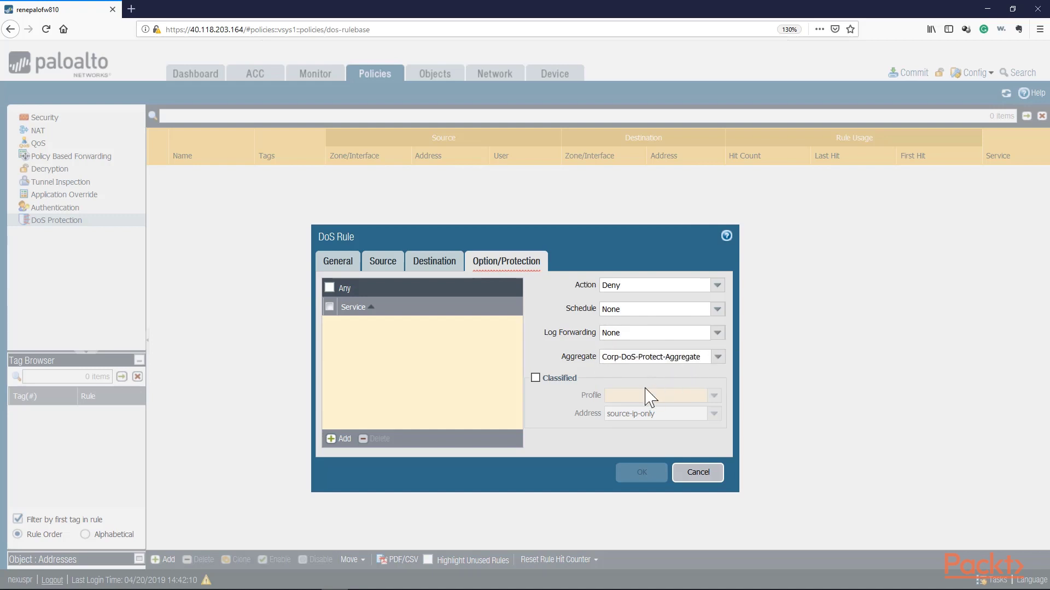
left_click(330, 288)
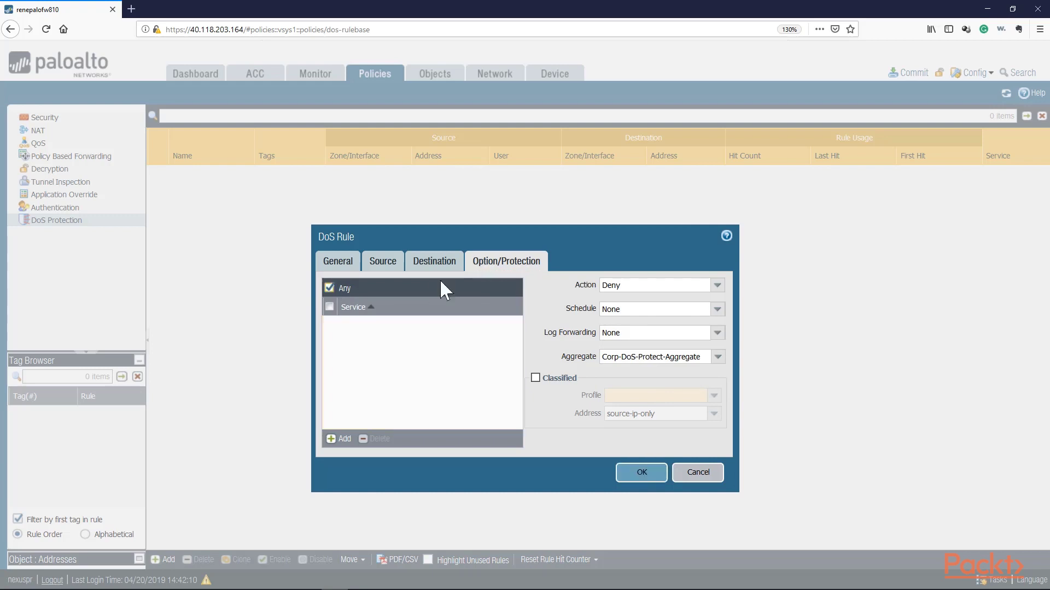
left_click(642, 474)
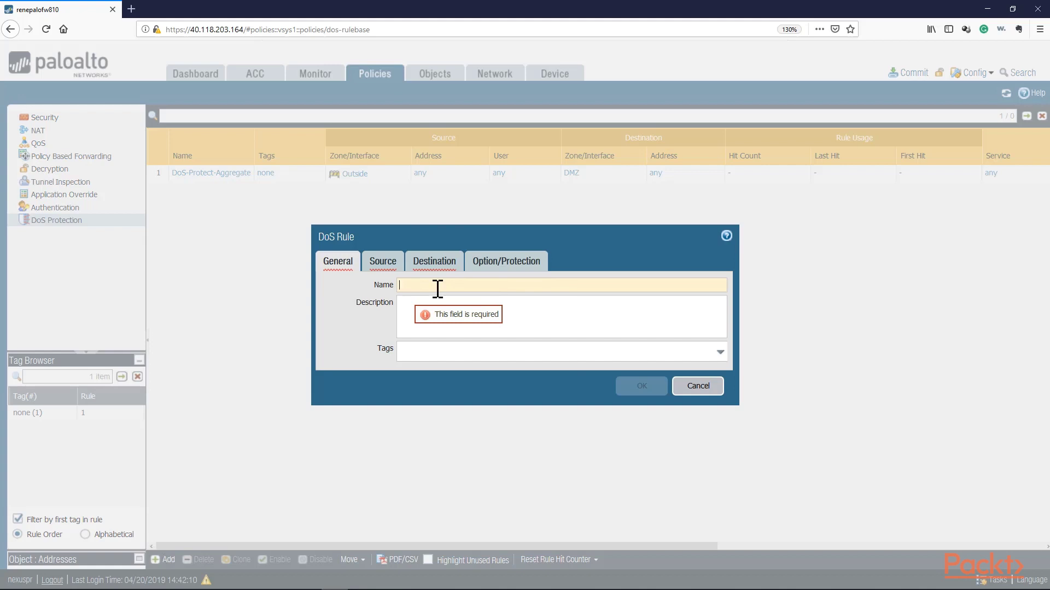
Name the second DoS rule and set its source zone to Outside and its destination zone to DMZ
key("ctrl+v")
left_click(382, 261)
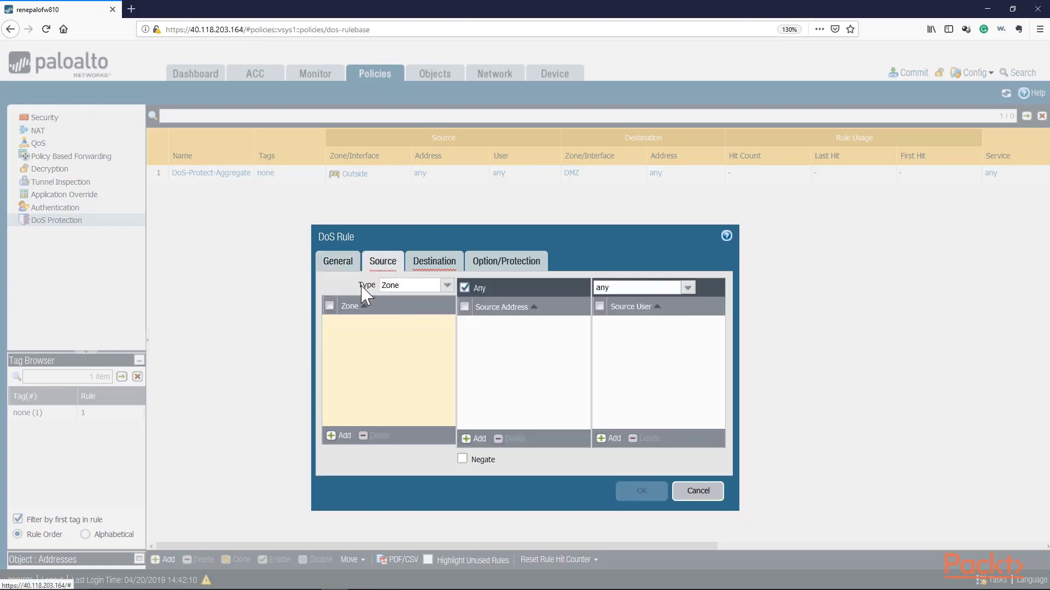
left_click(336, 436)
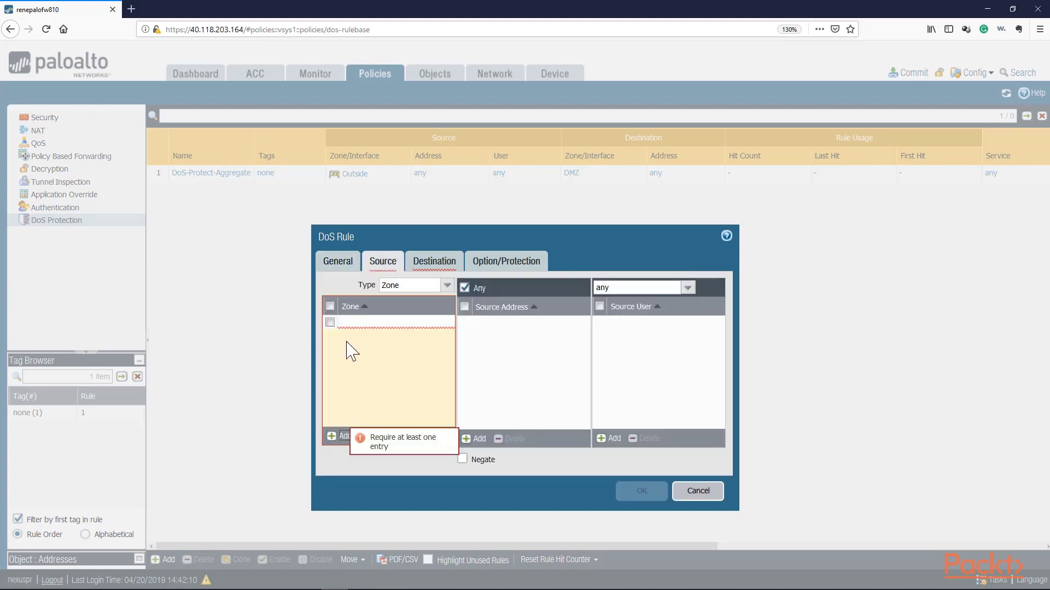
left_click(353, 377)
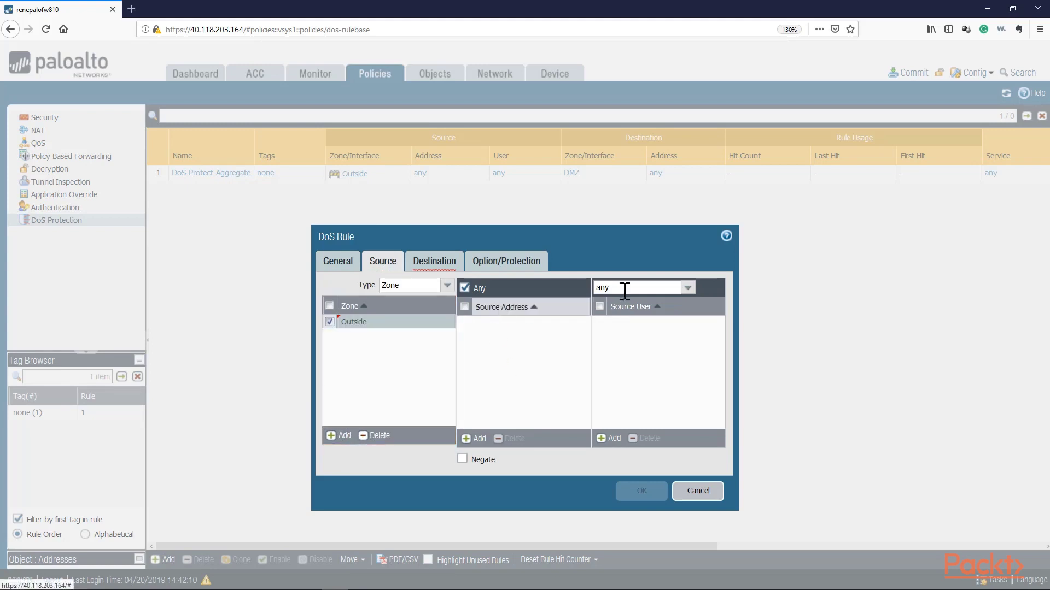
left_click(436, 265)
left_click(332, 437)
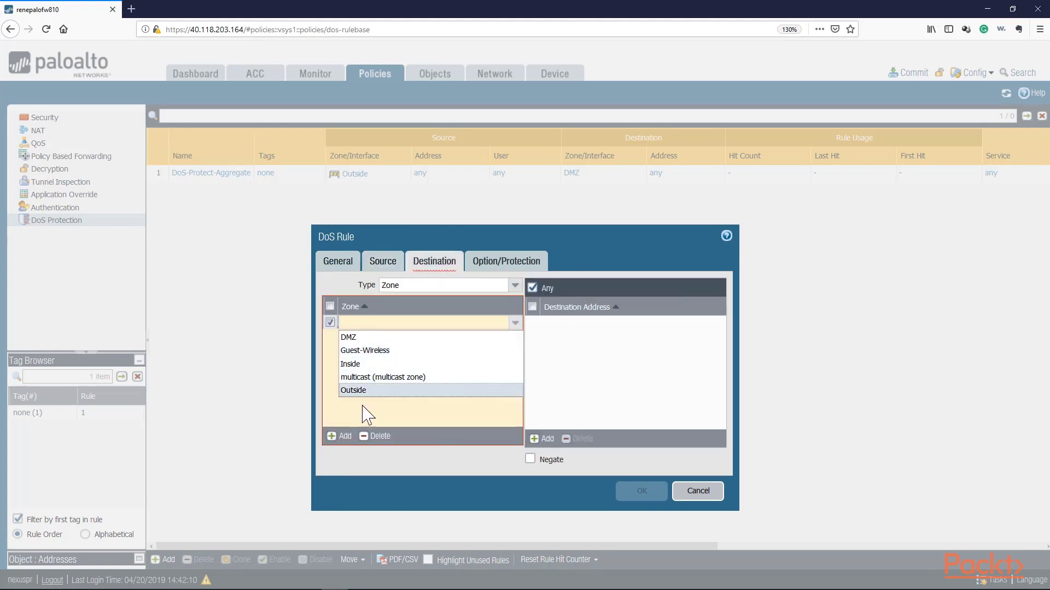
left_click(364, 333)
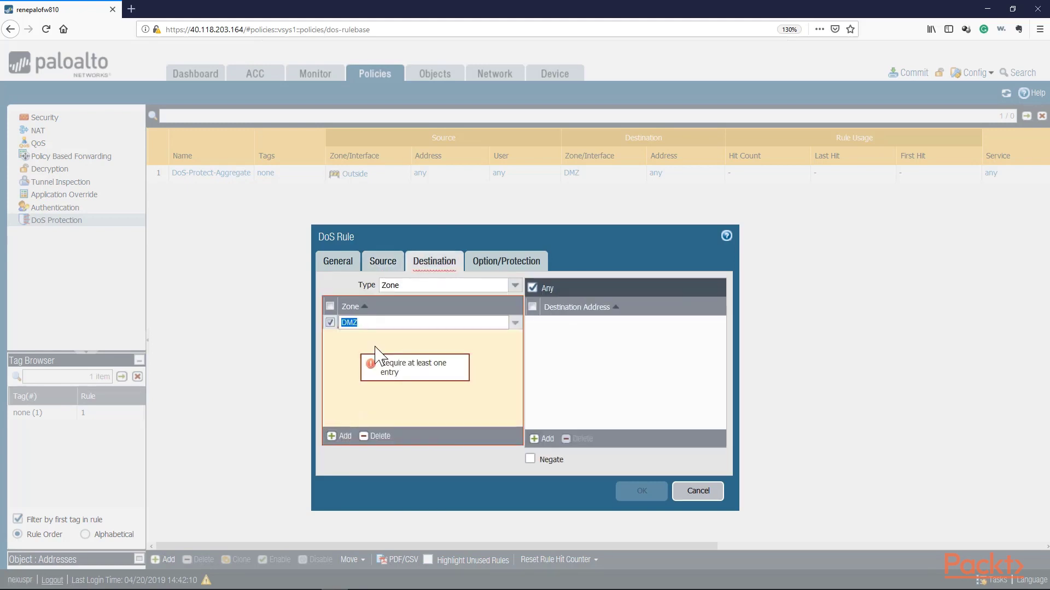
Set the second DoS rule's action to Protect
left_click(509, 262)
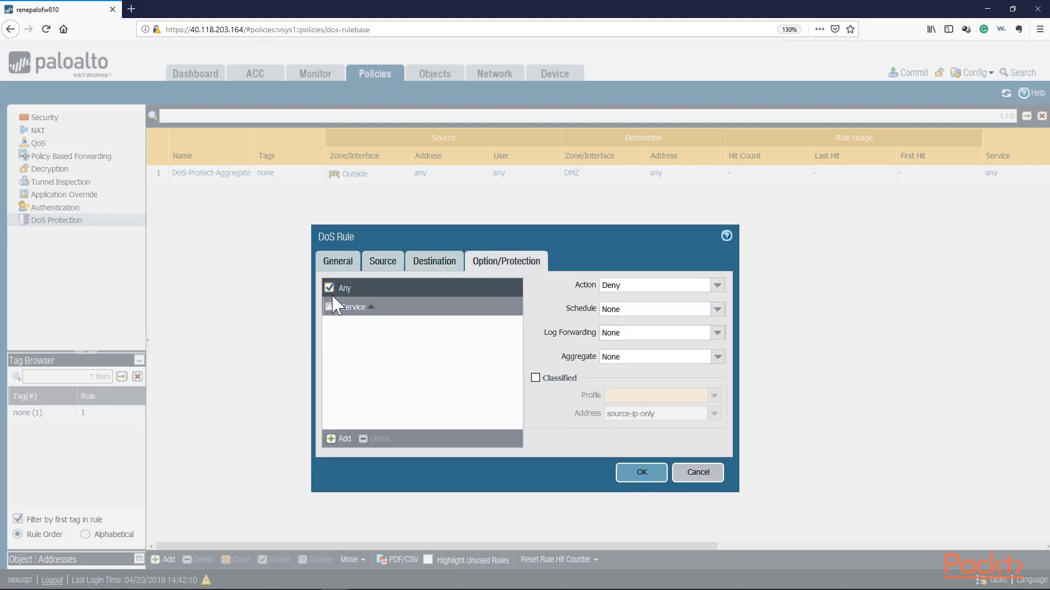
left_click(715, 286)
left_click(615, 327)
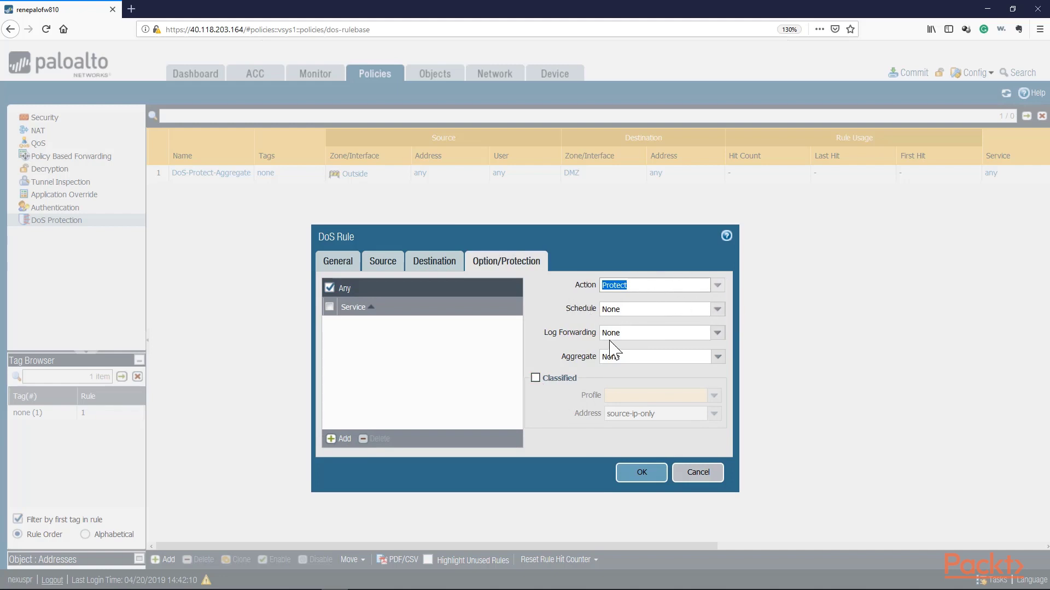
Enable classified protection on the second DoS rule with the Corp-DoS-Protect-Classified profile, leaving the aggregate profile at None
left_click(717, 357)
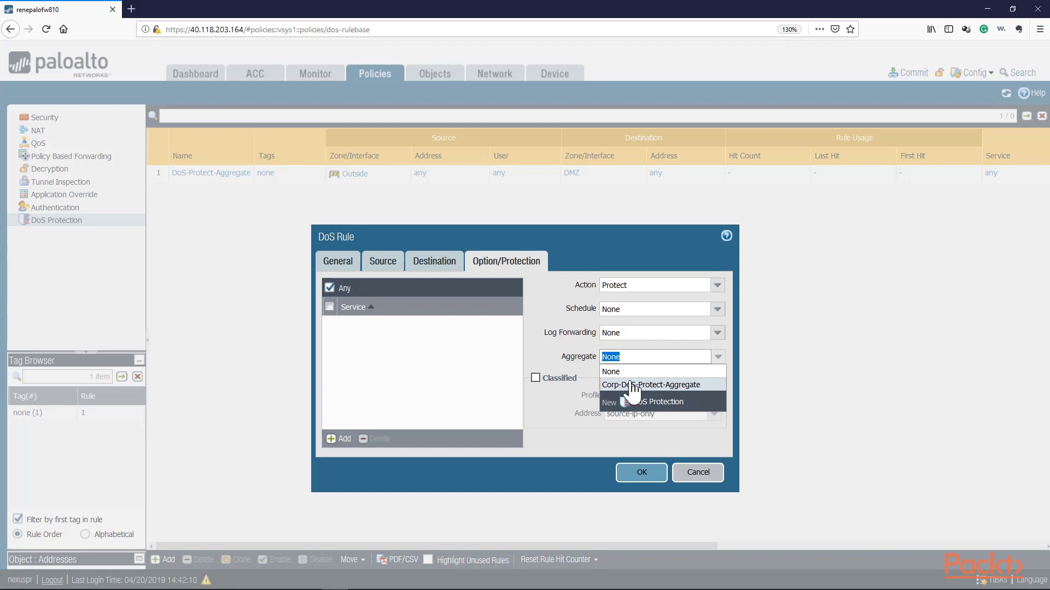
left_click(562, 367)
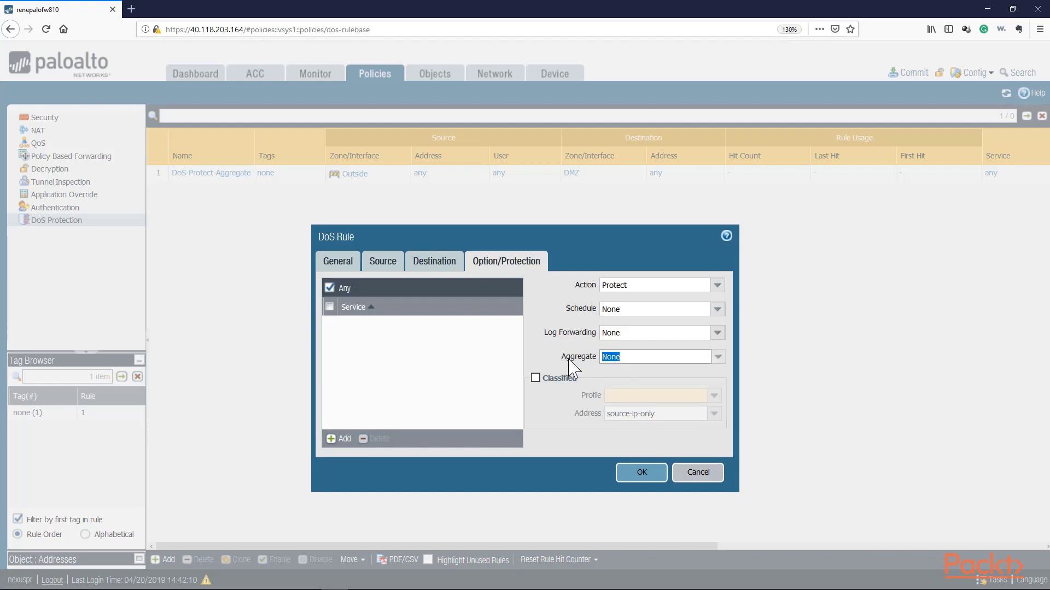
left_click(535, 378)
left_click(713, 396)
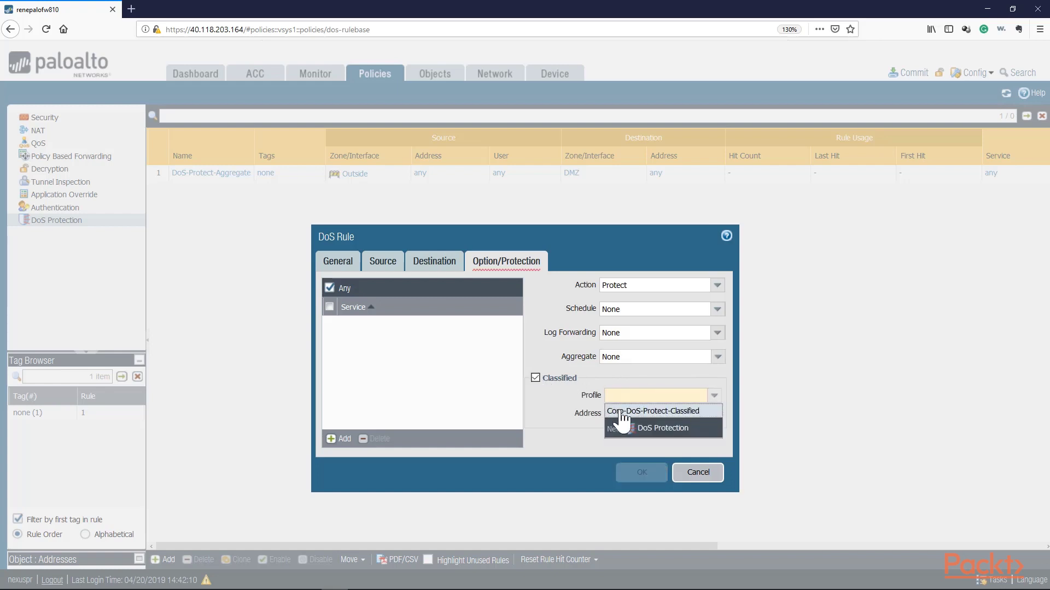
left_click(622, 412)
Set the classified address option to source-ip-only and save the second DoS rule
left_click(694, 413)
left_click(709, 414)
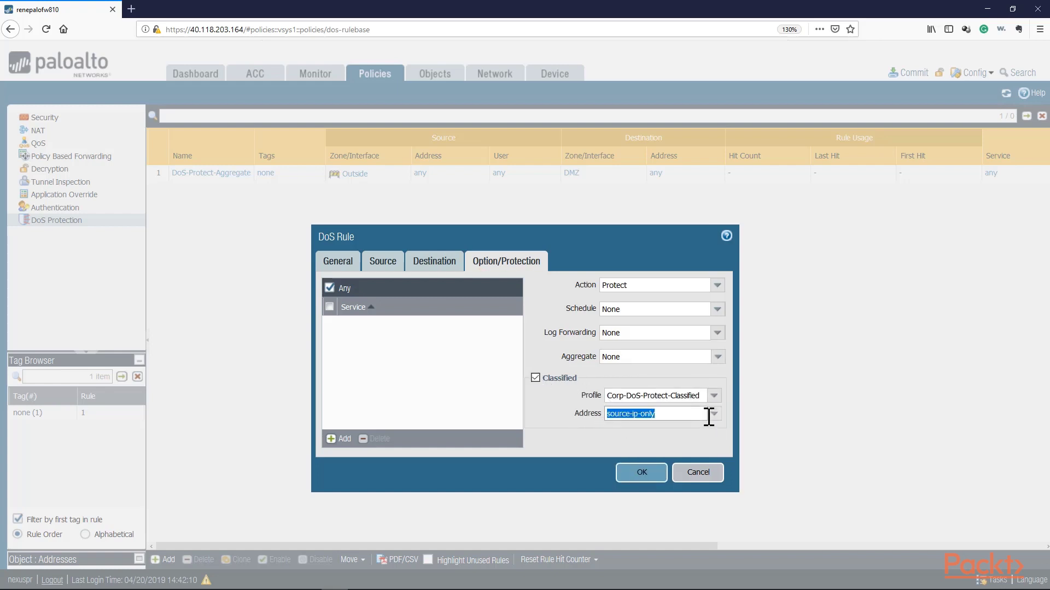
left_click(665, 415)
left_click(664, 418)
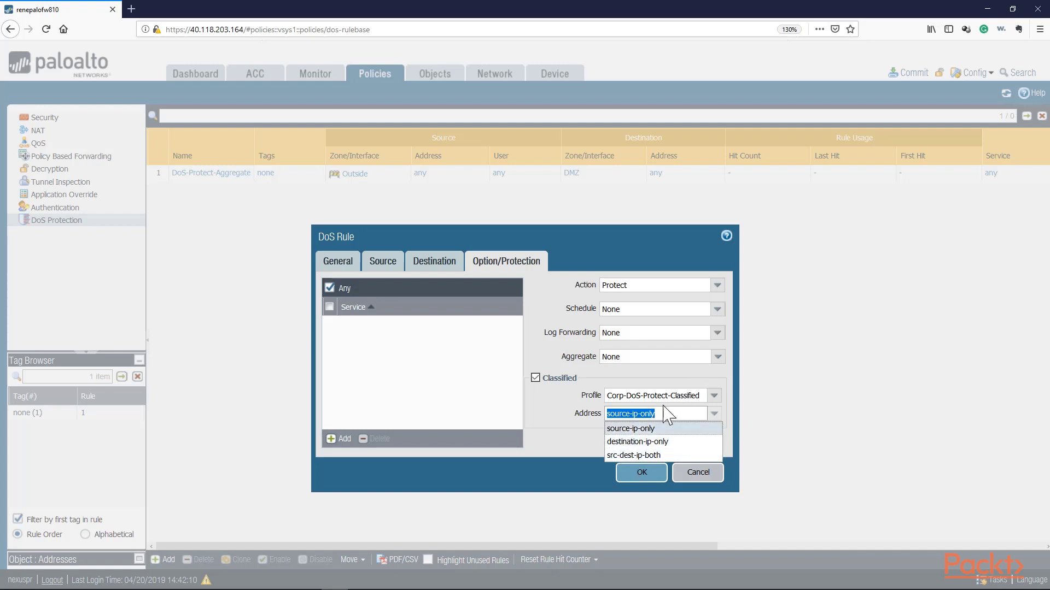
left_click(628, 429)
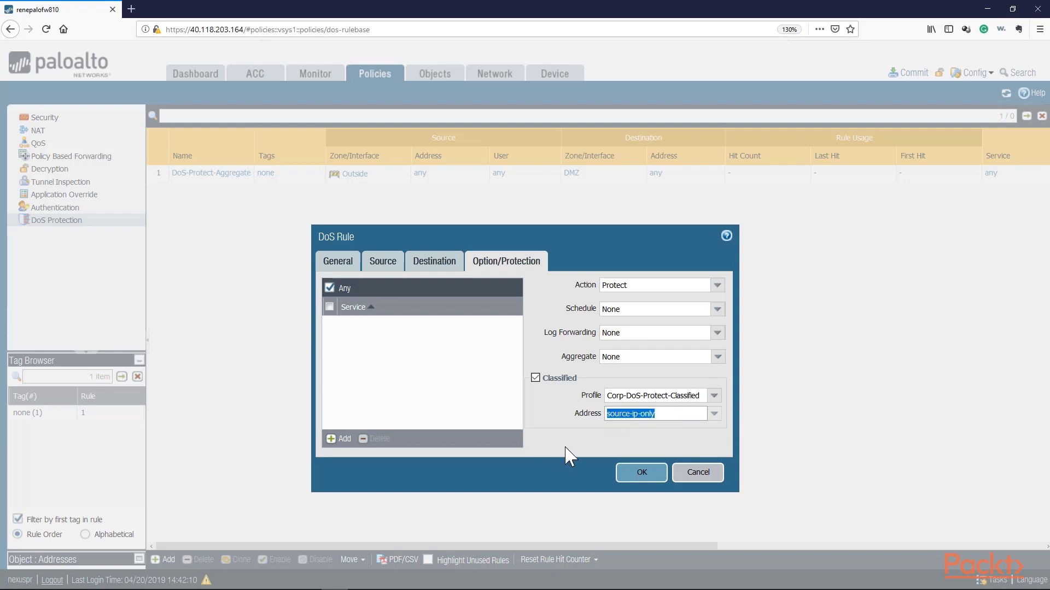
left_click(654, 474)
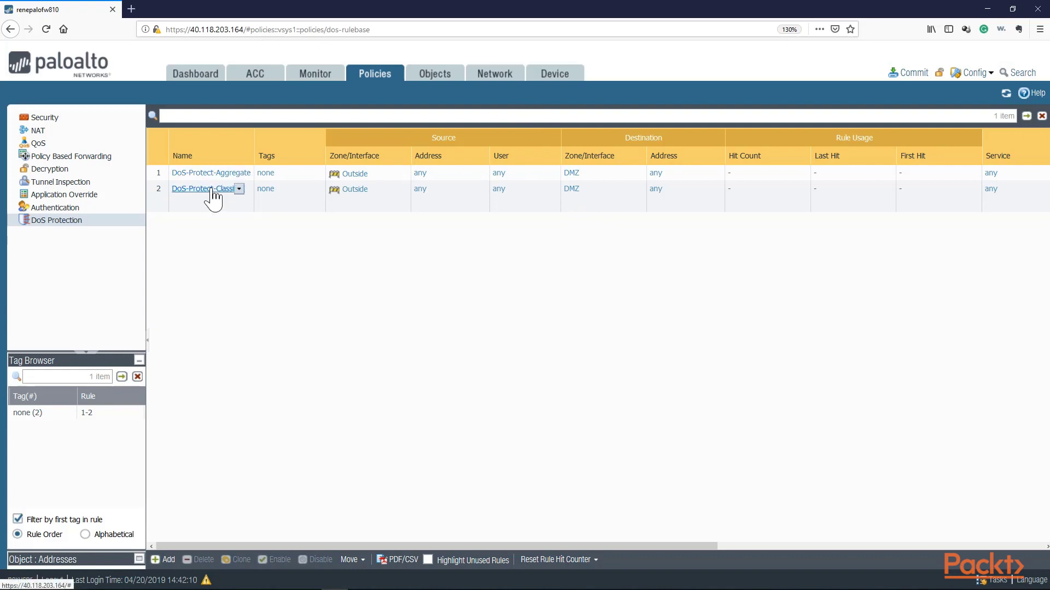
Review the list of DoS Protection security profiles among the firewall's objects
left_click(434, 77)
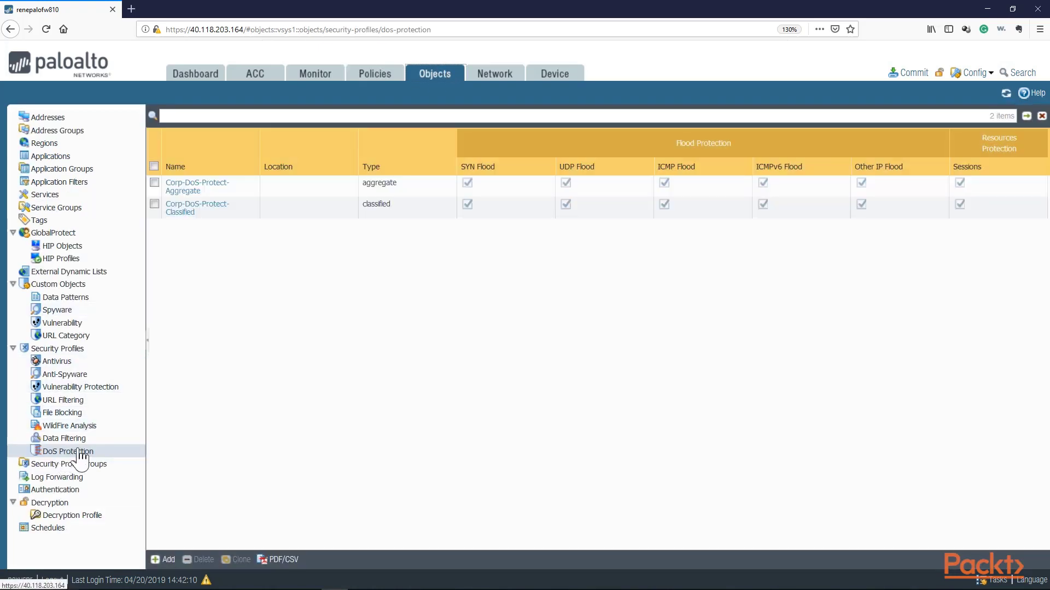